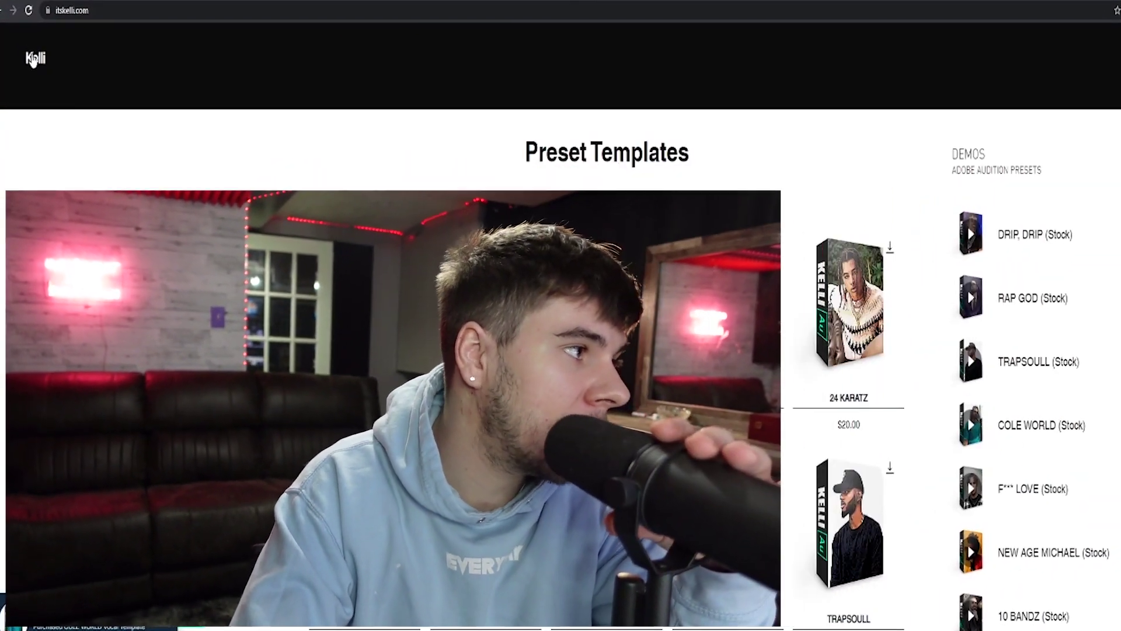
Return to the itskelli.com home page with the Adobe Audition Vocal Presets banner.
left_click(33, 61)
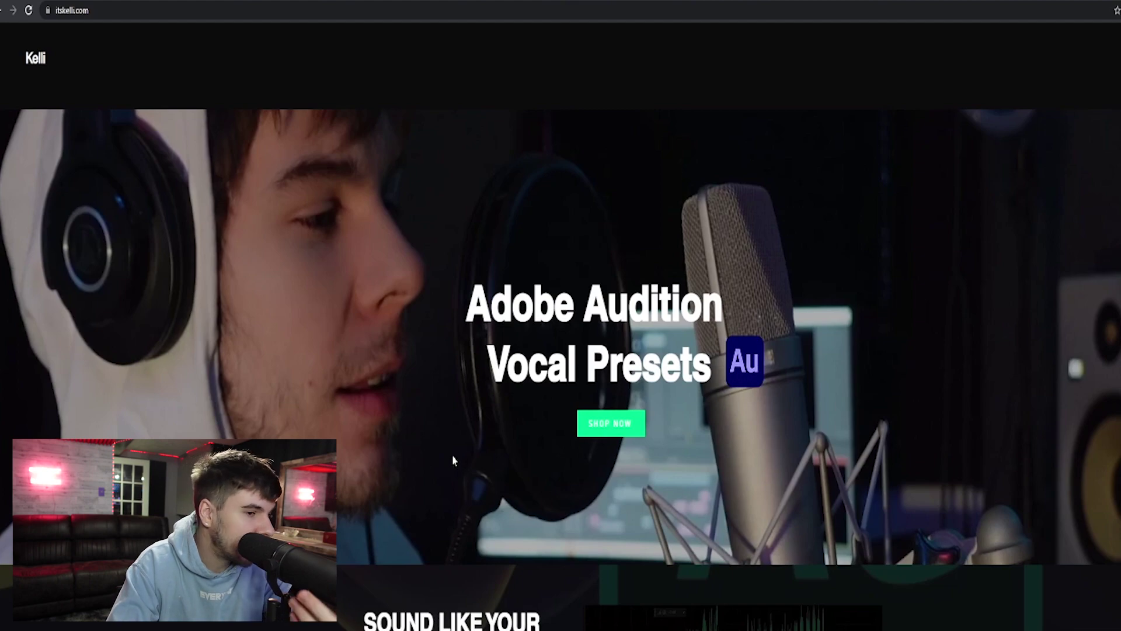
Browse the Preset Templates catalogue from SHOP NOW and open the WHATS POPPIN product.
left_click(601, 429)
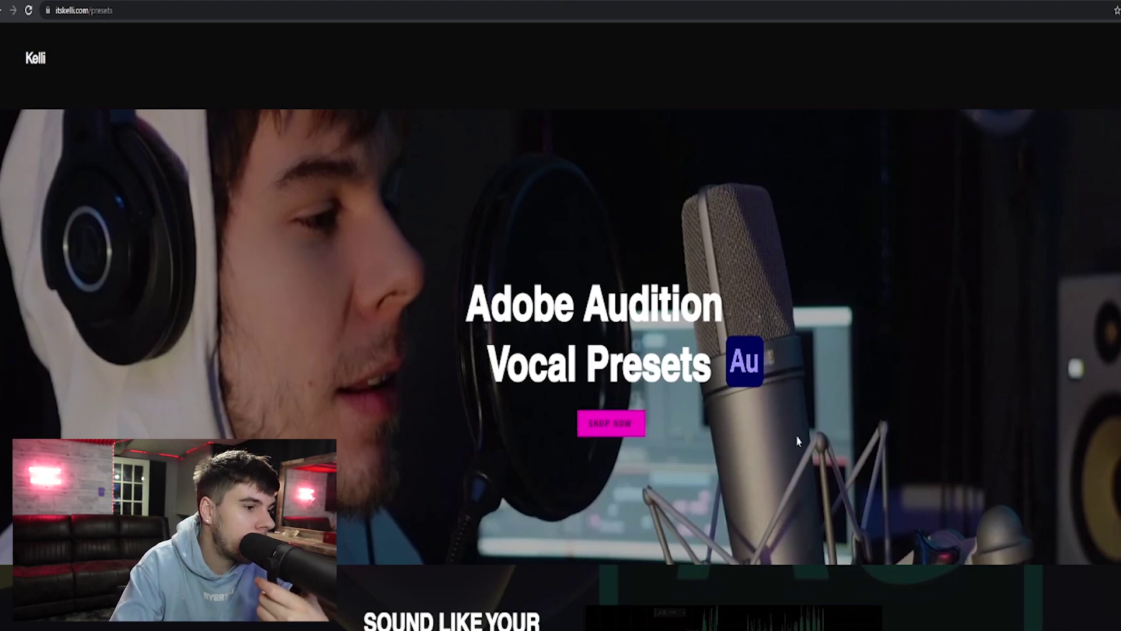
scroll(551, 325, "down", 5)
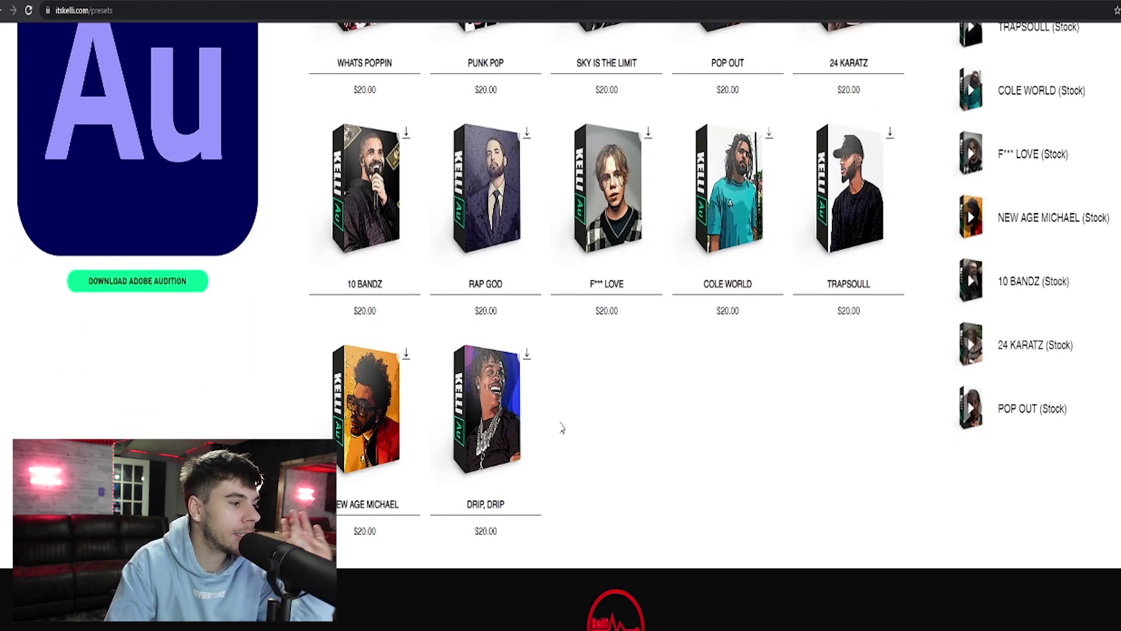
scroll(367, 427, "up", 6)
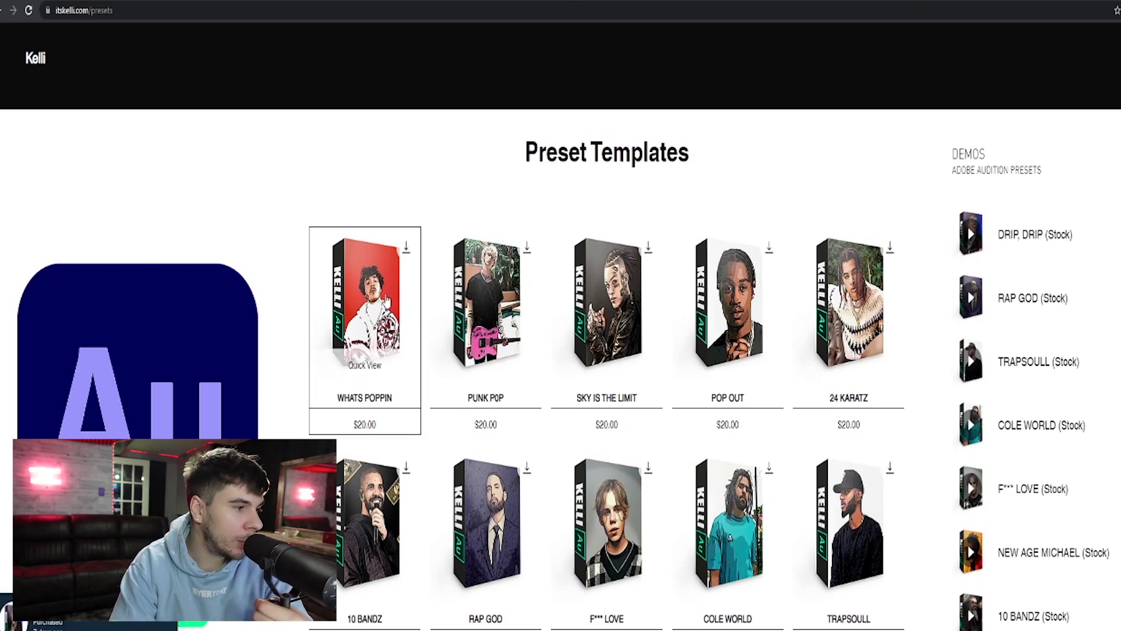
left_click(365, 304)
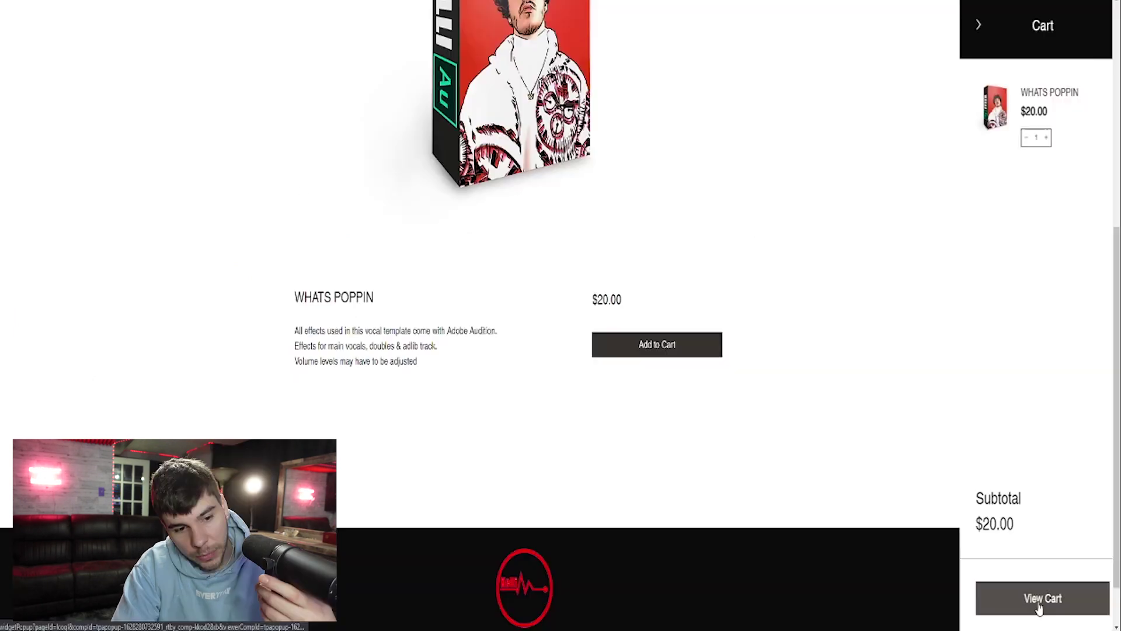
View the cart holding WHATS POPPIN ($20.00) and begin entering payment card details.
left_click(1038, 602)
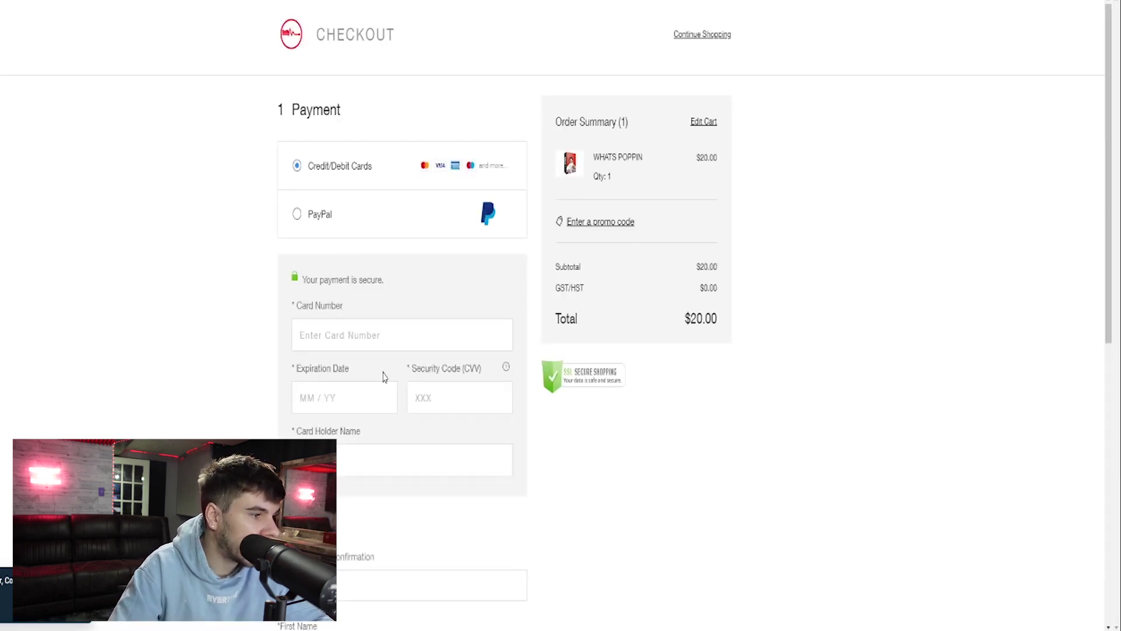
left_click(332, 334)
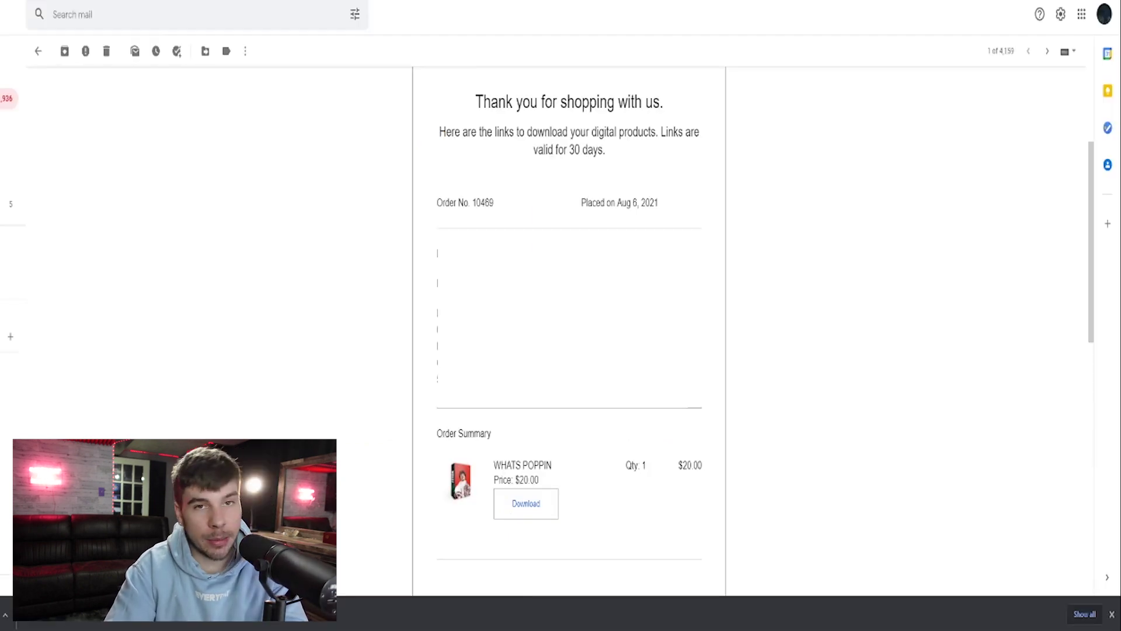
Scroll the order confirmation email down to the WHATS POPPIN Download button.
scroll(518, 396, "down", 2)
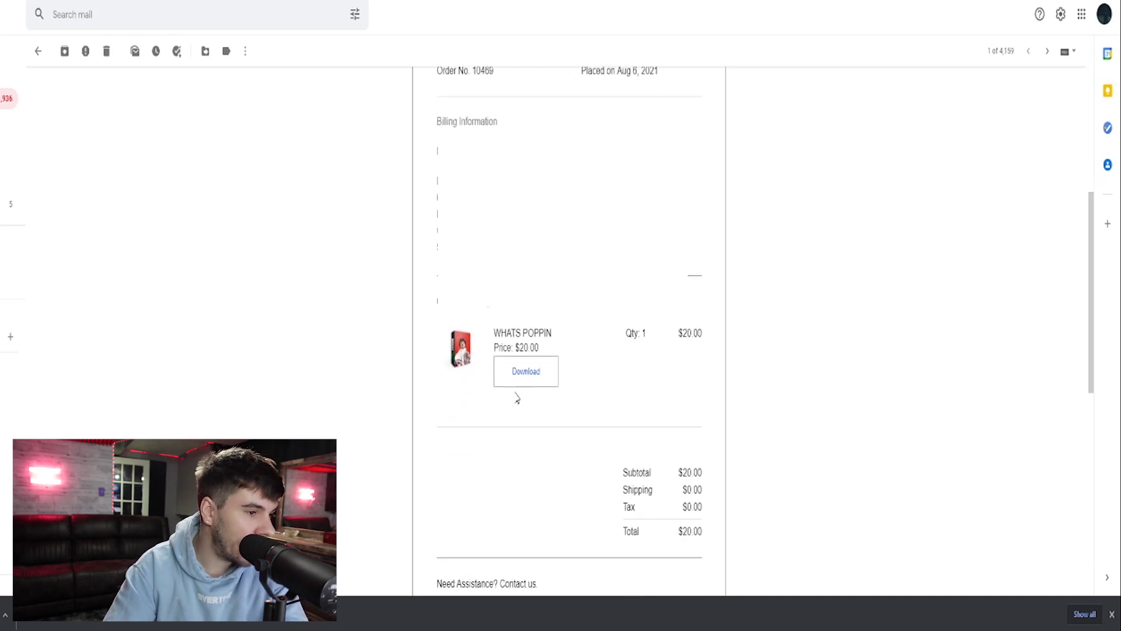
scroll(537, 380, "down", 2)
scroll(623, 393, "up", 2)
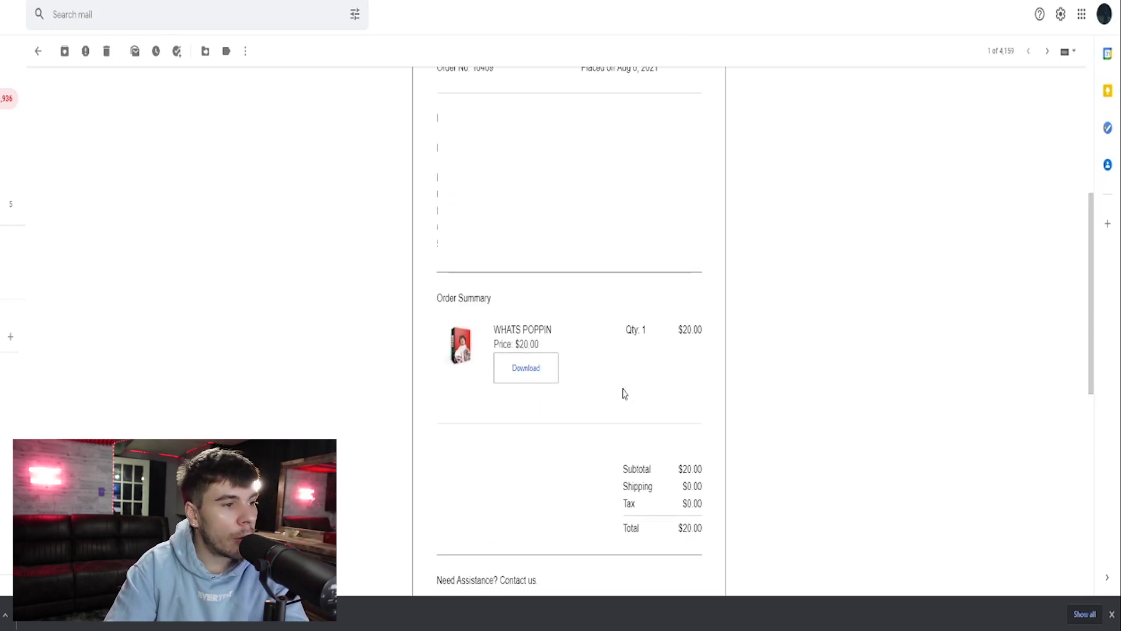
scroll(623, 392, "down", 2)
scroll(624, 393, "down", 3)
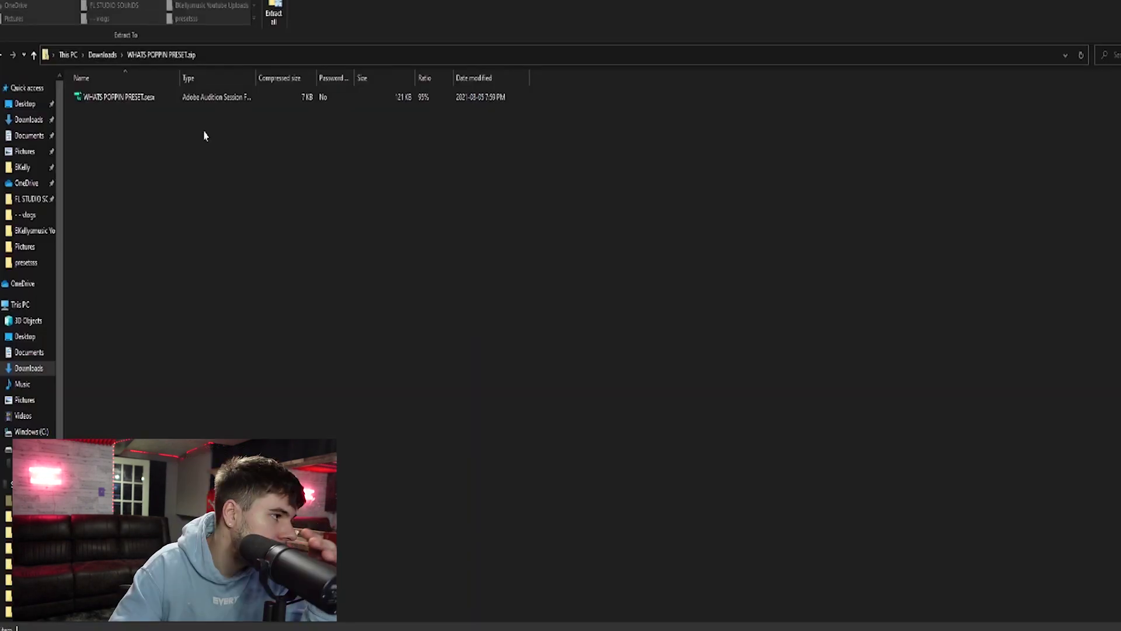
Open WHATS POPPIN PRESET.sesx from the zip and decline recovering the crashed session.
double_click(144, 103)
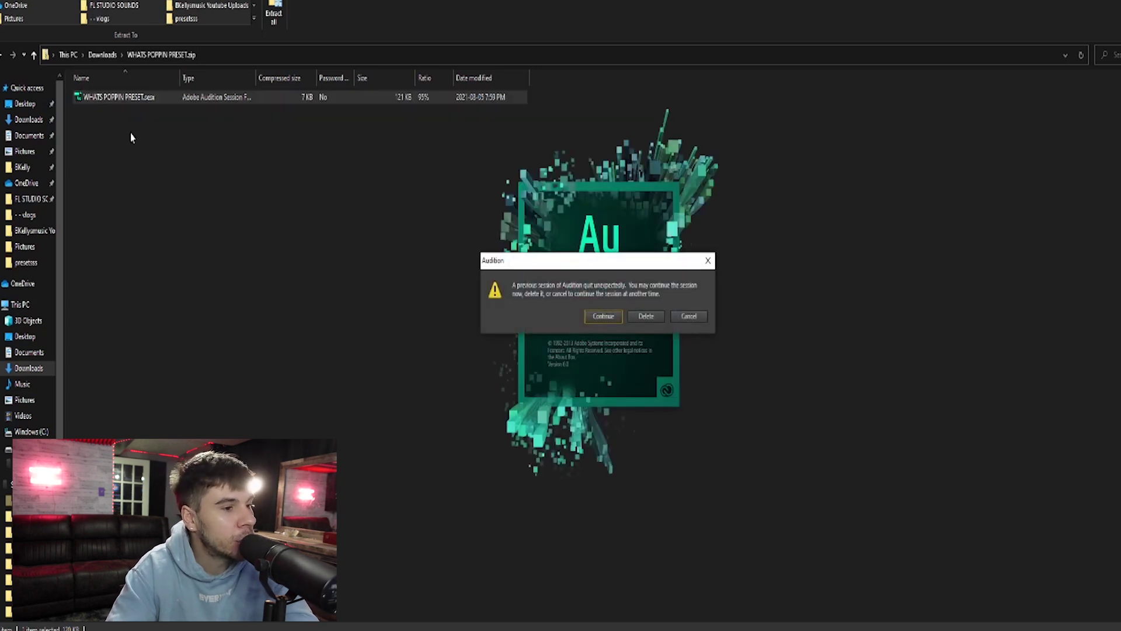
left_click(689, 316)
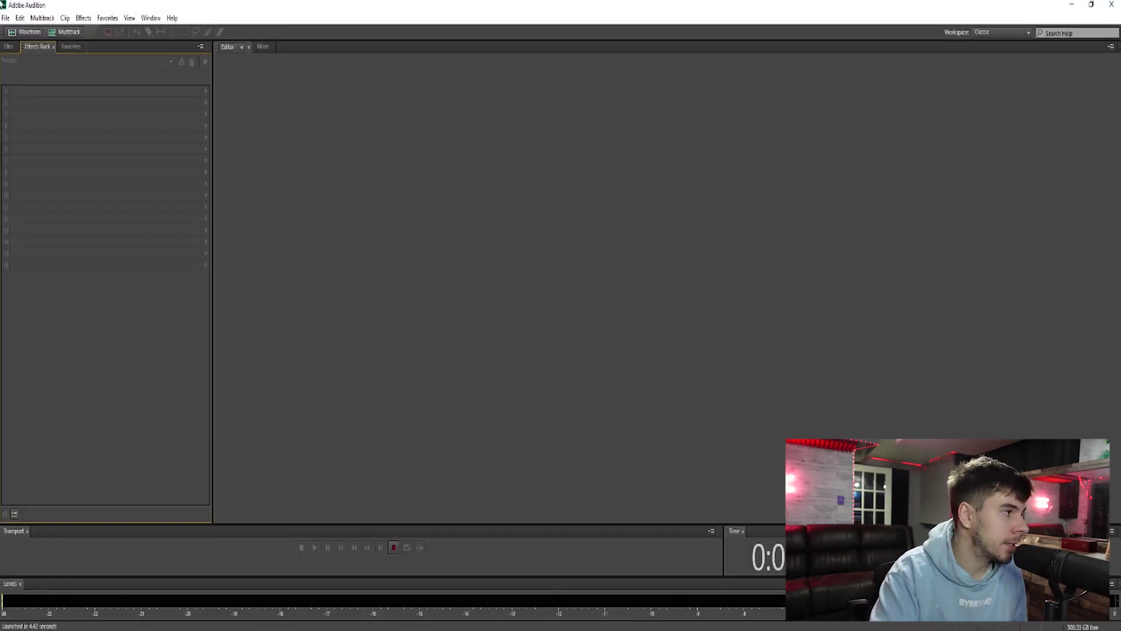
Create a new multitrack session using the WHATS POPPIN PRESET template.
left_click(6, 18)
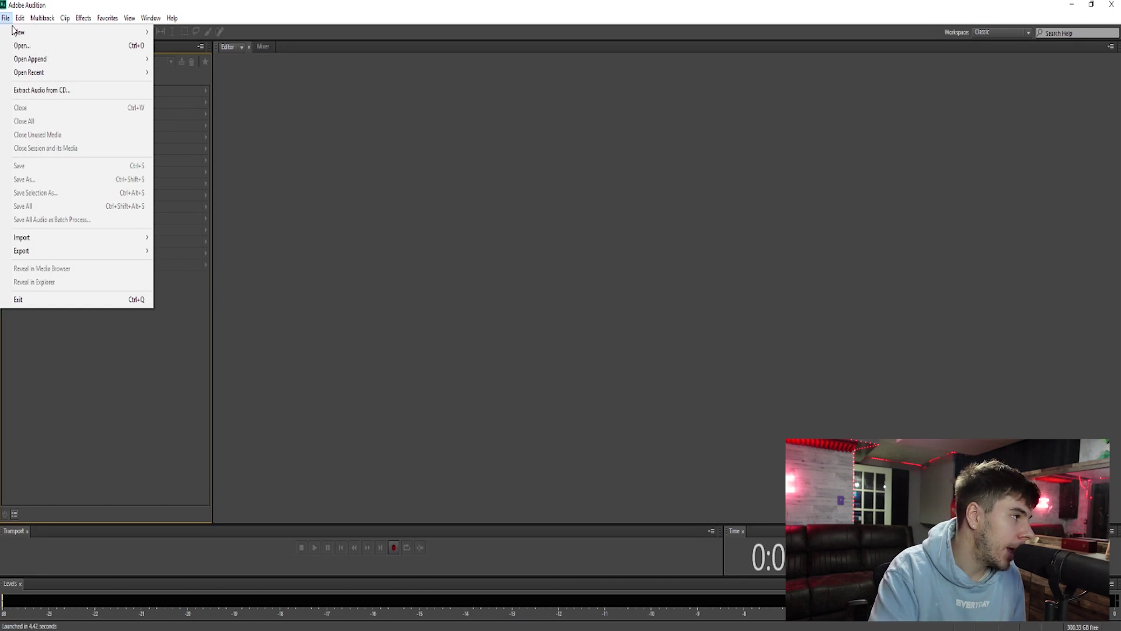
mouse_move(29, 32)
left_click(160, 34)
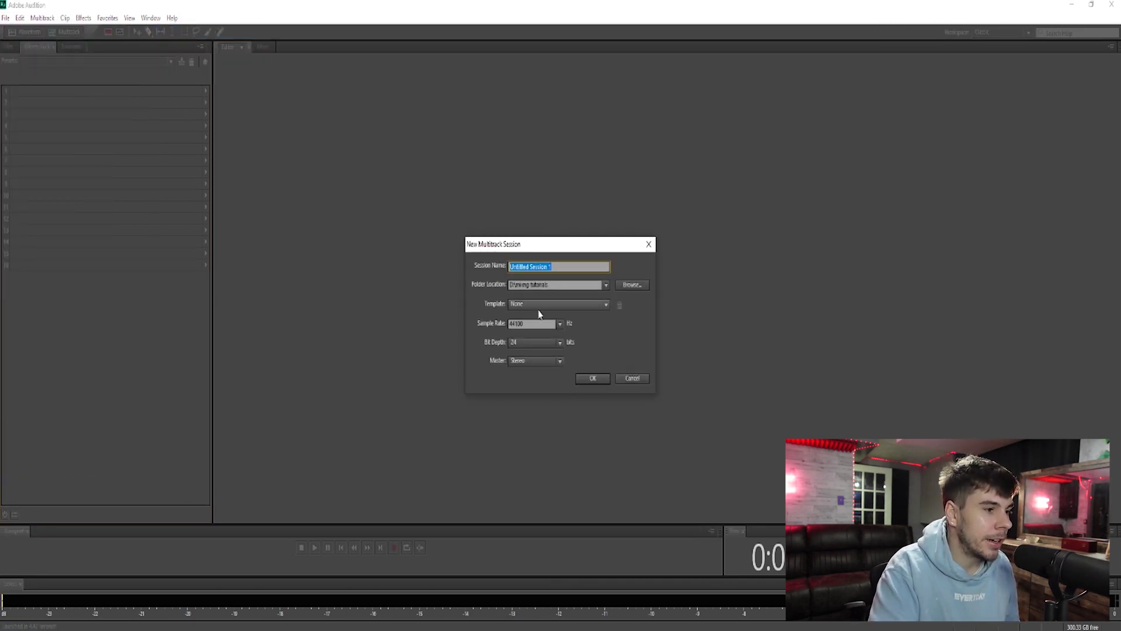
left_click(521, 309)
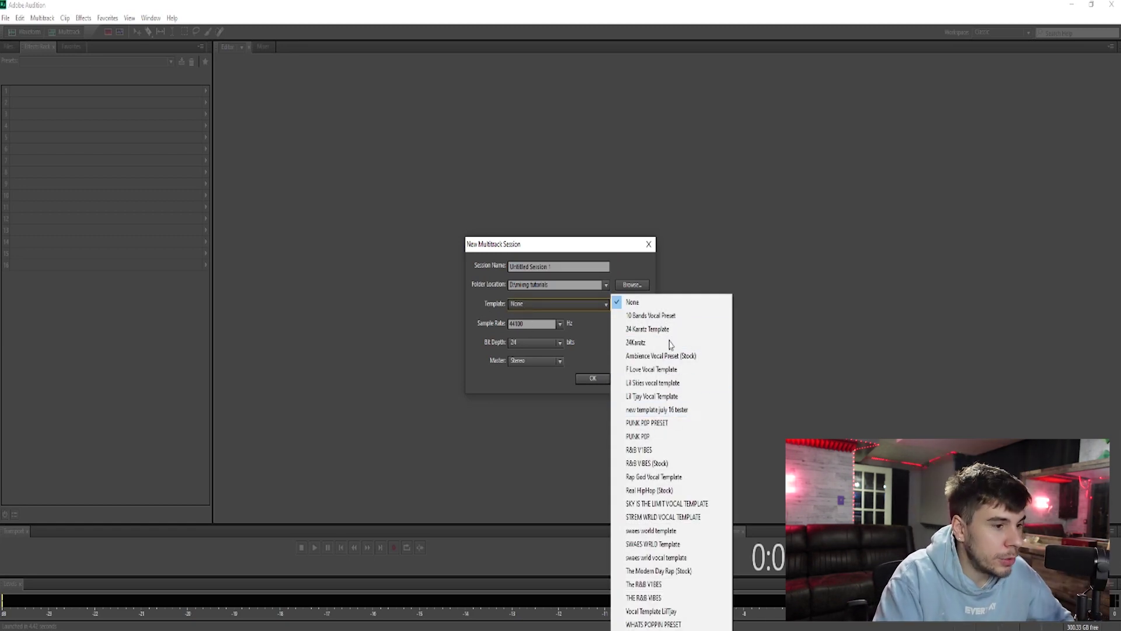
left_click(653, 624)
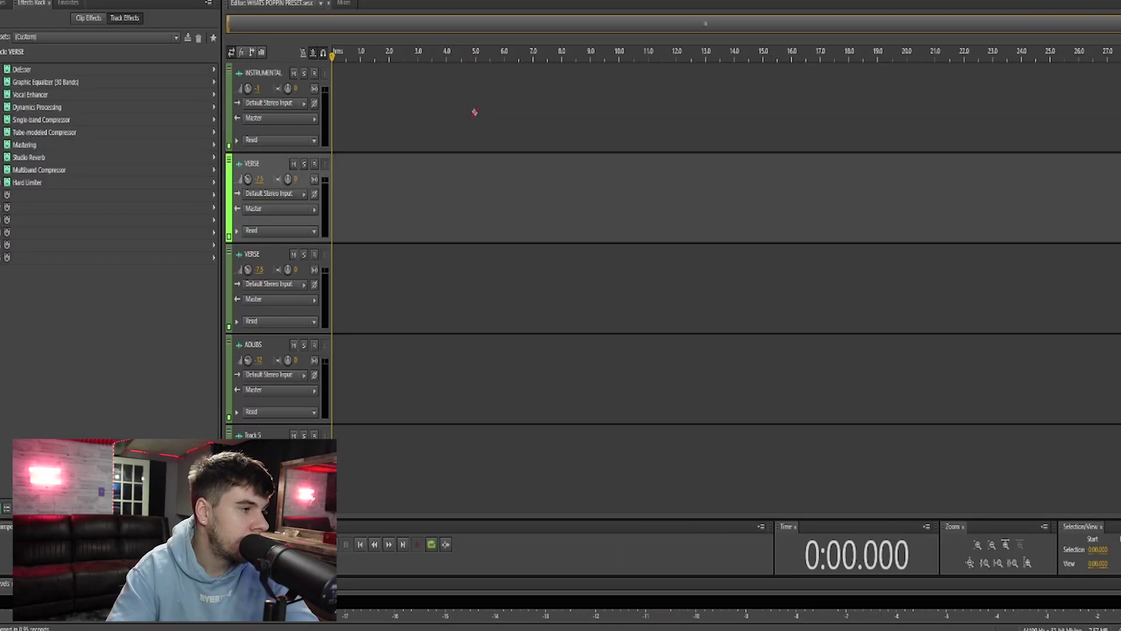
left_click(474, 111)
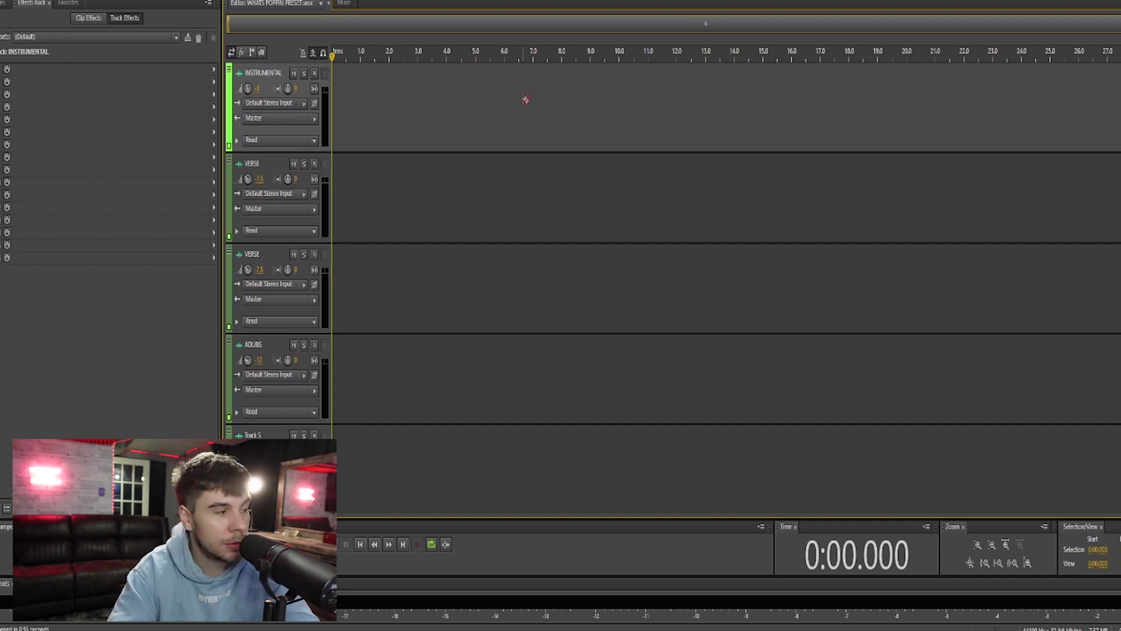
left_click(455, 192)
left_click(387, 283)
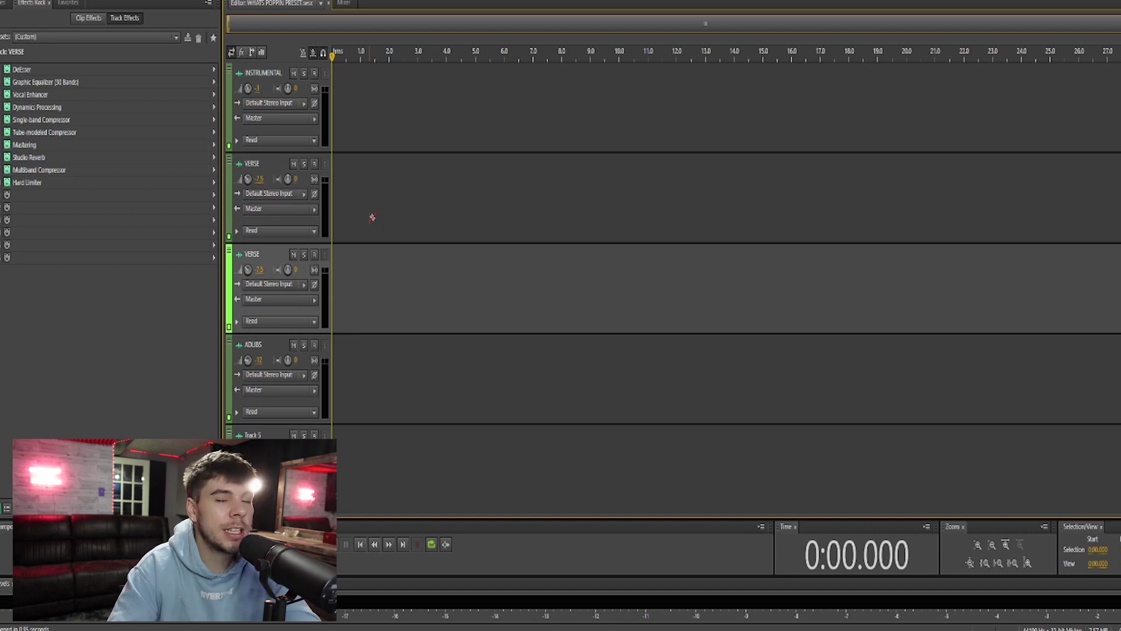
left_click(380, 191)
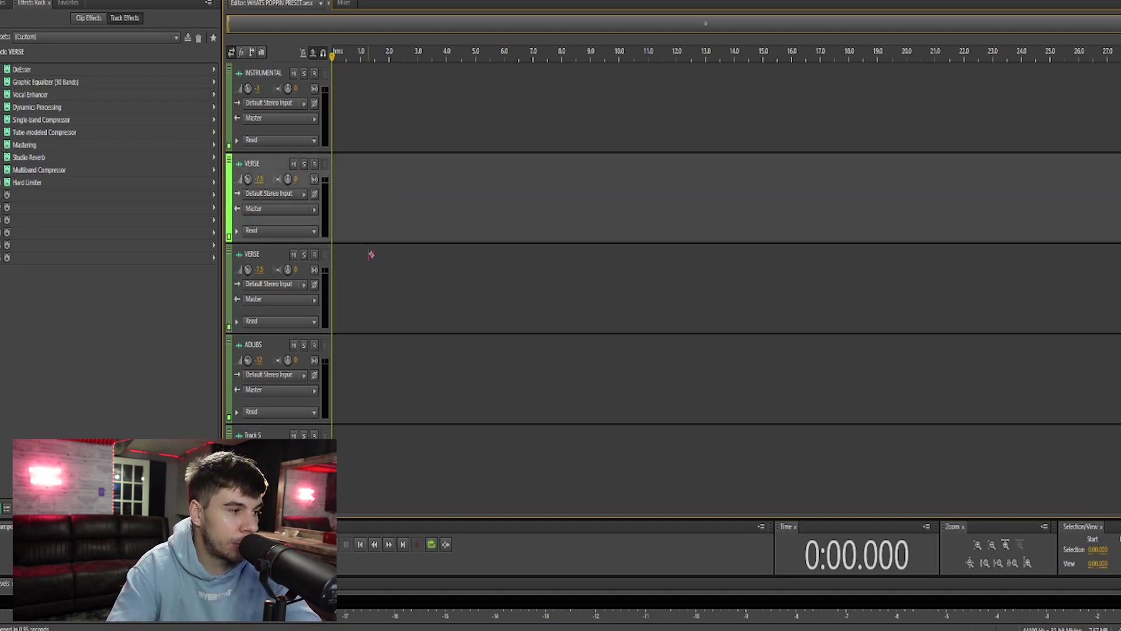
left_click(372, 253)
left_click(381, 195)
left_click(387, 274)
left_click(395, 222)
left_click(393, 257)
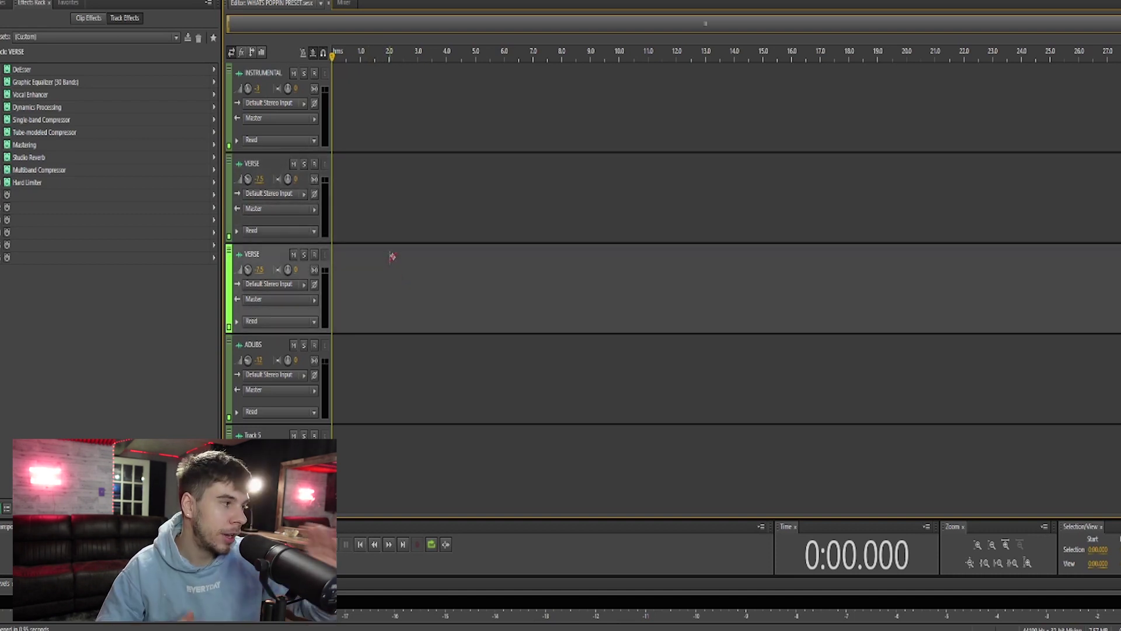
left_click(352, 339)
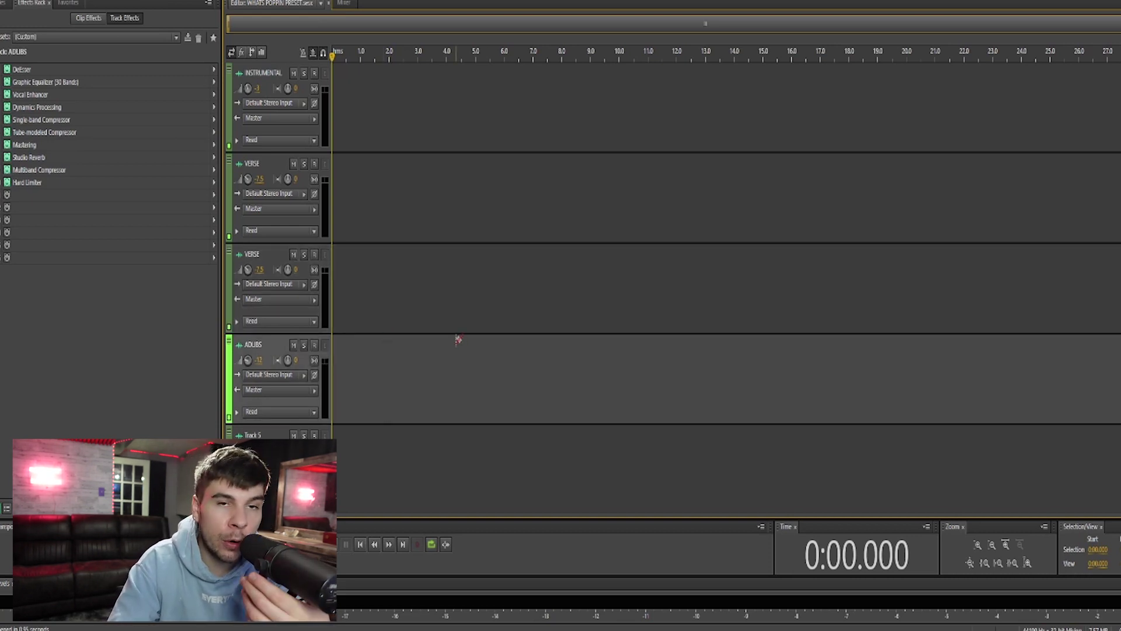
left_click(393, 183)
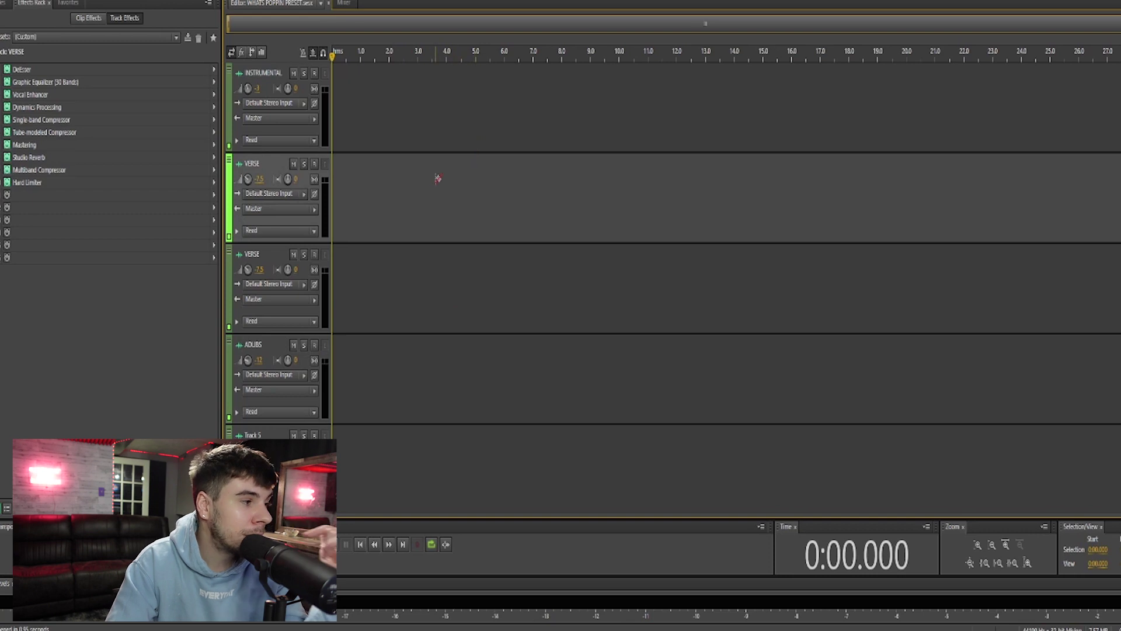
left_click(478, 284)
left_click(441, 202)
left_click(411, 374)
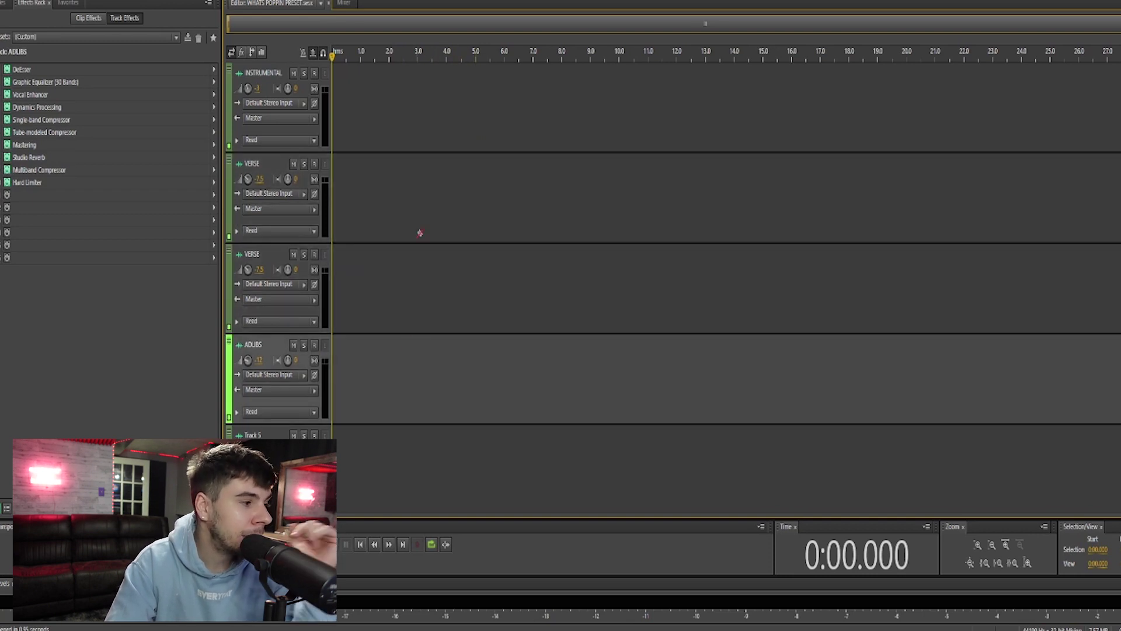
left_click(417, 195)
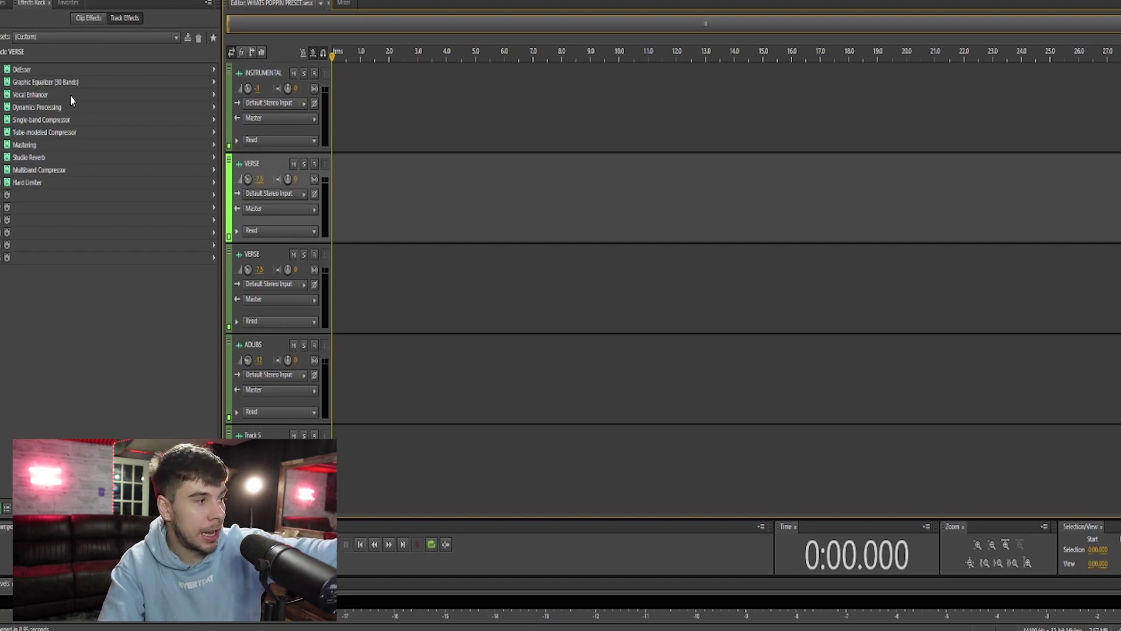
left_click(344, 4)
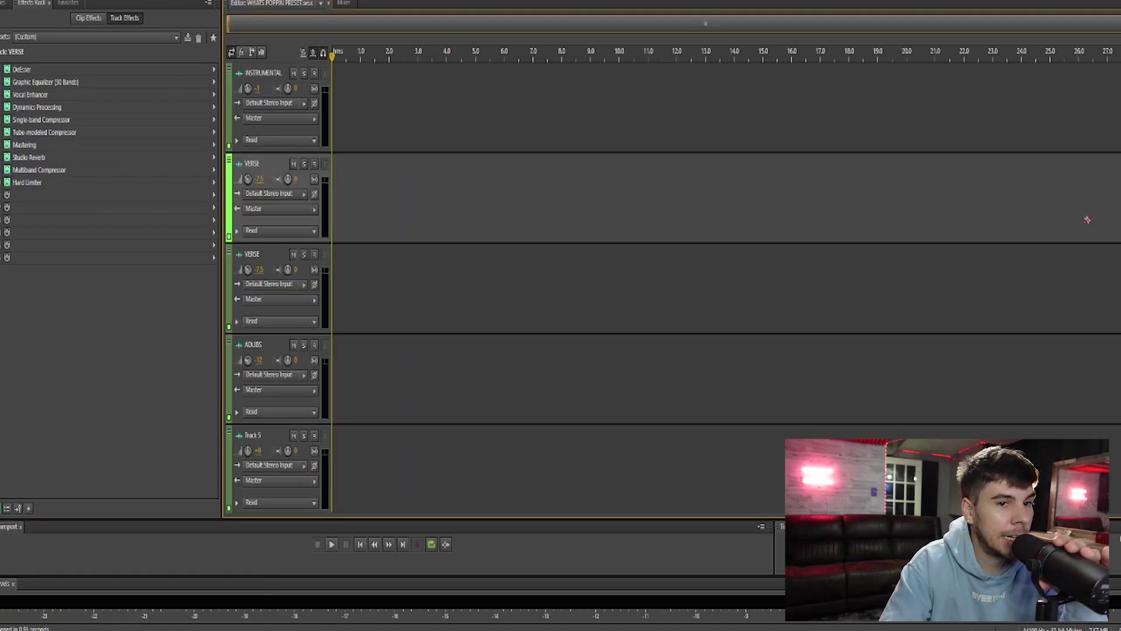
scroll(1087, 219, "down", 5)
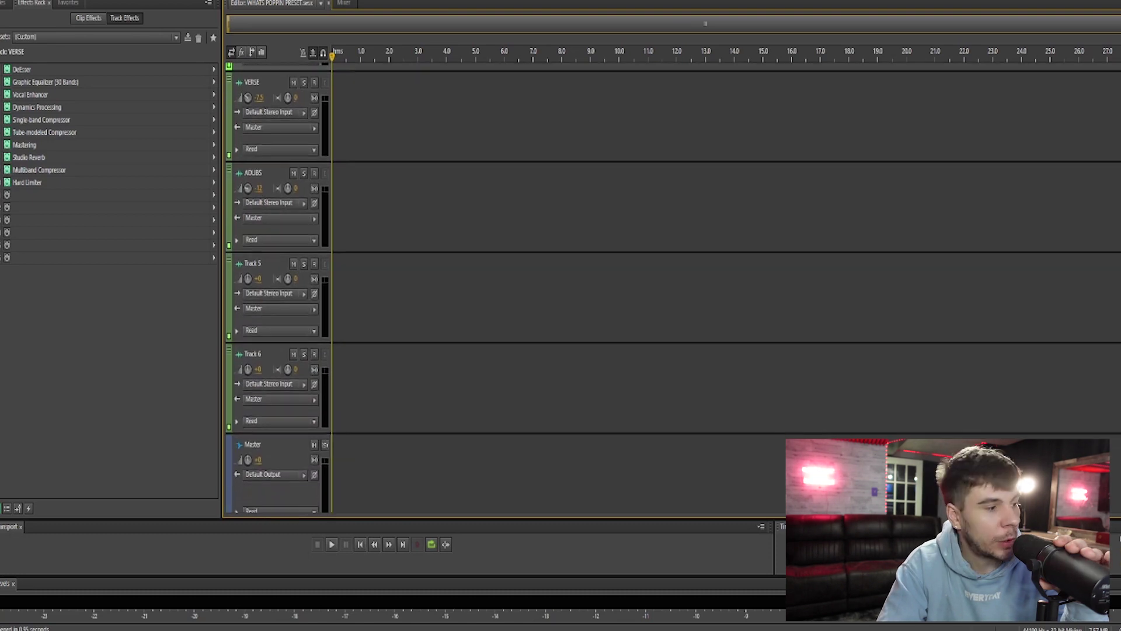
left_click(370, 453)
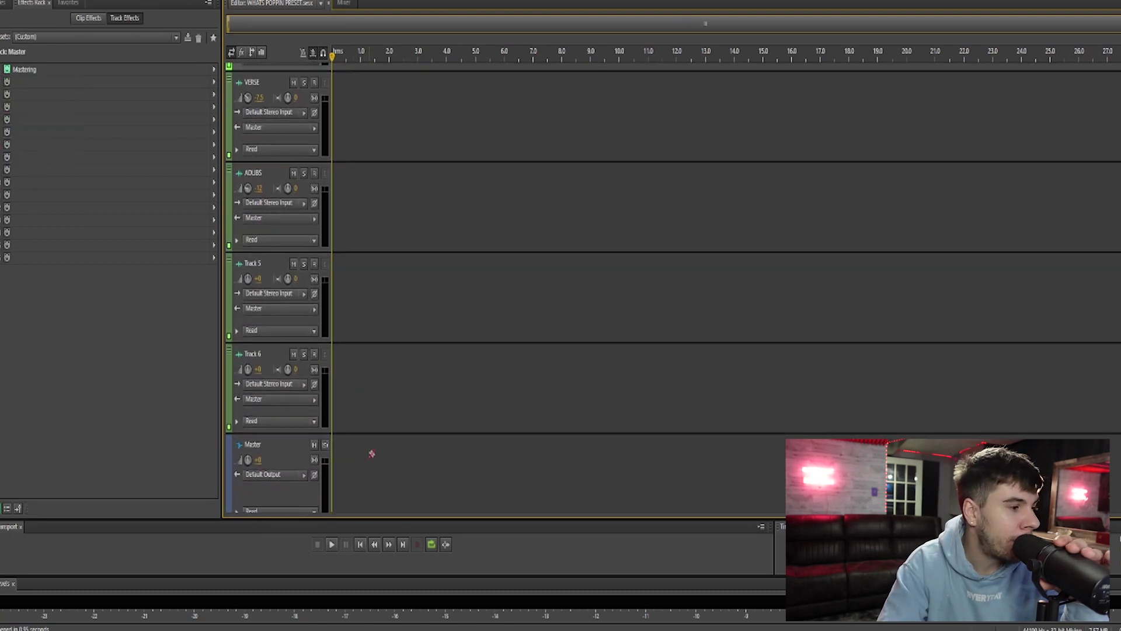
double_click(36, 74)
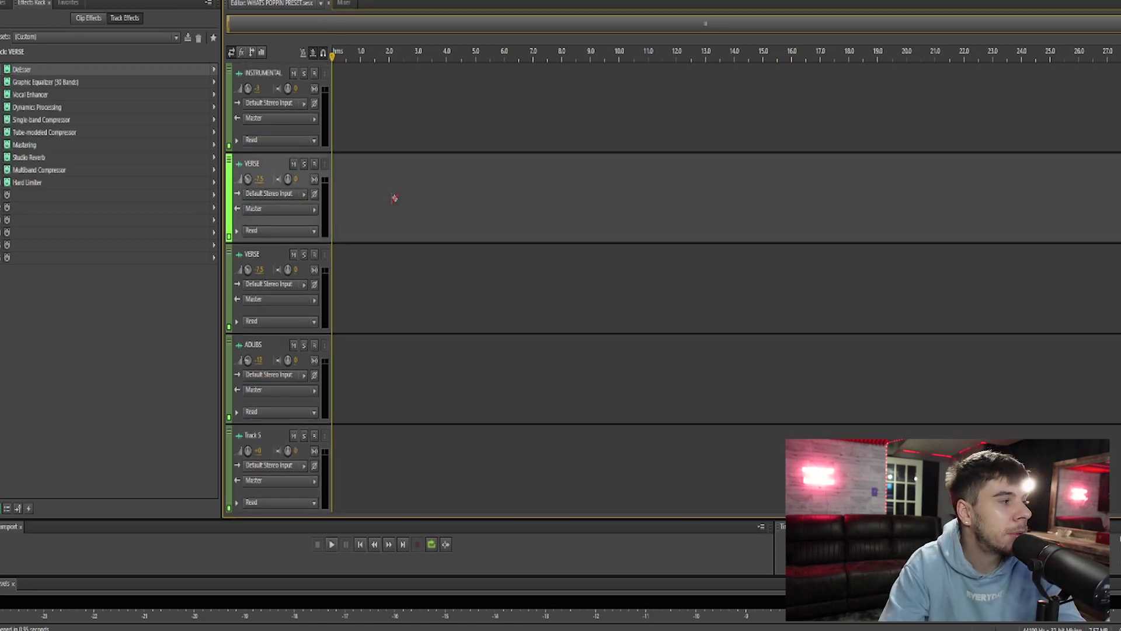
left_click(392, 462)
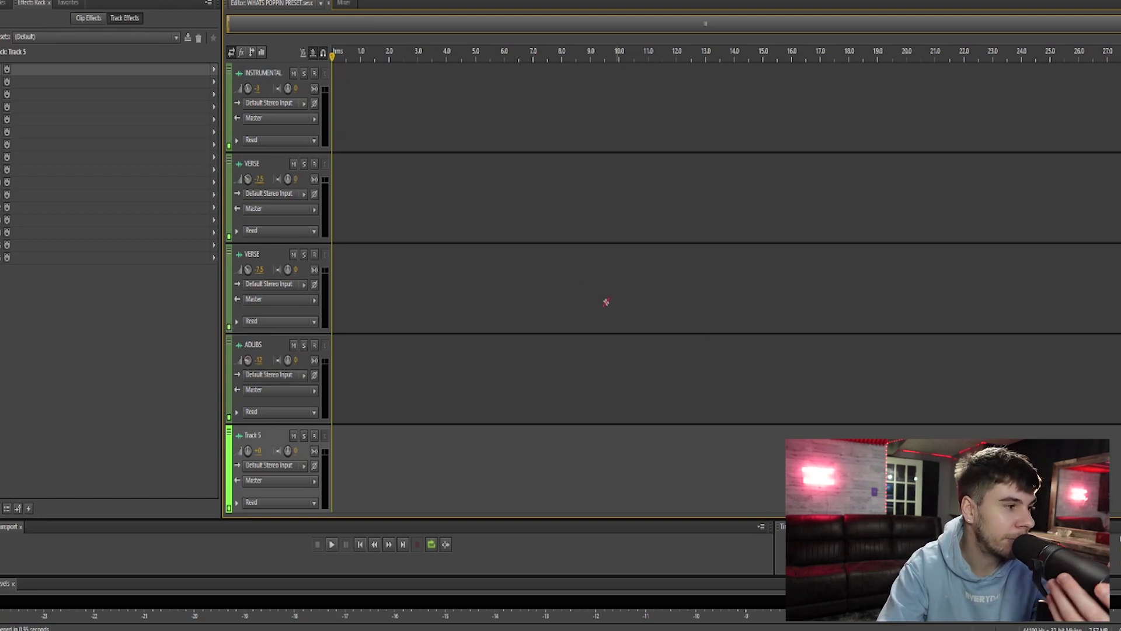
left_click(509, 215)
left_click(501, 265)
left_click(431, 398)
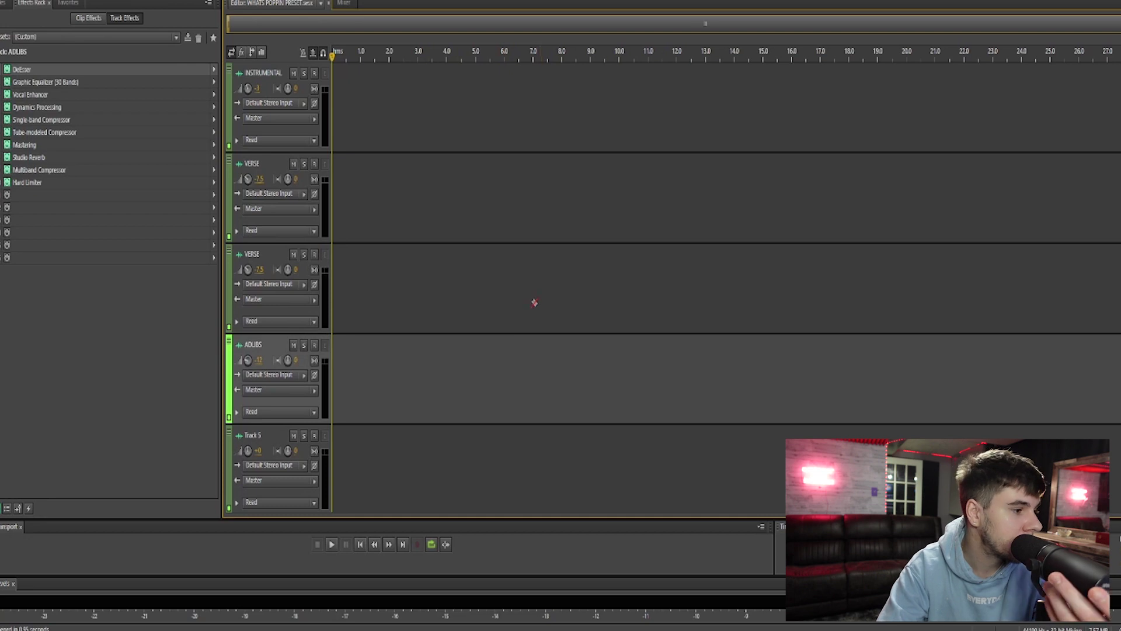
left_click(368, 469)
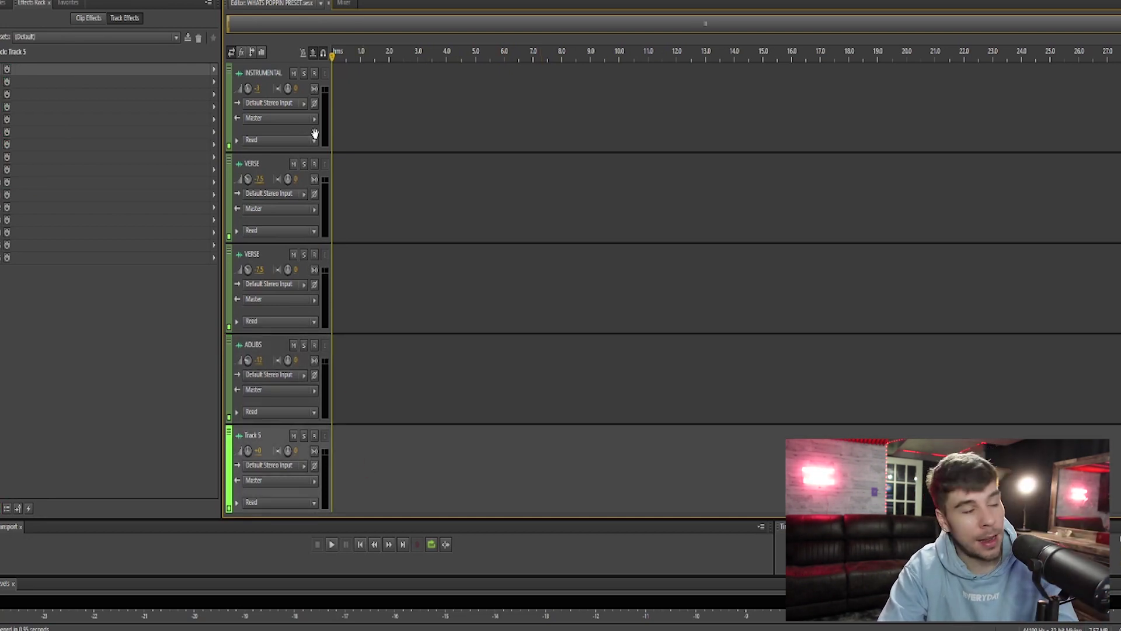
left_click(374, 210)
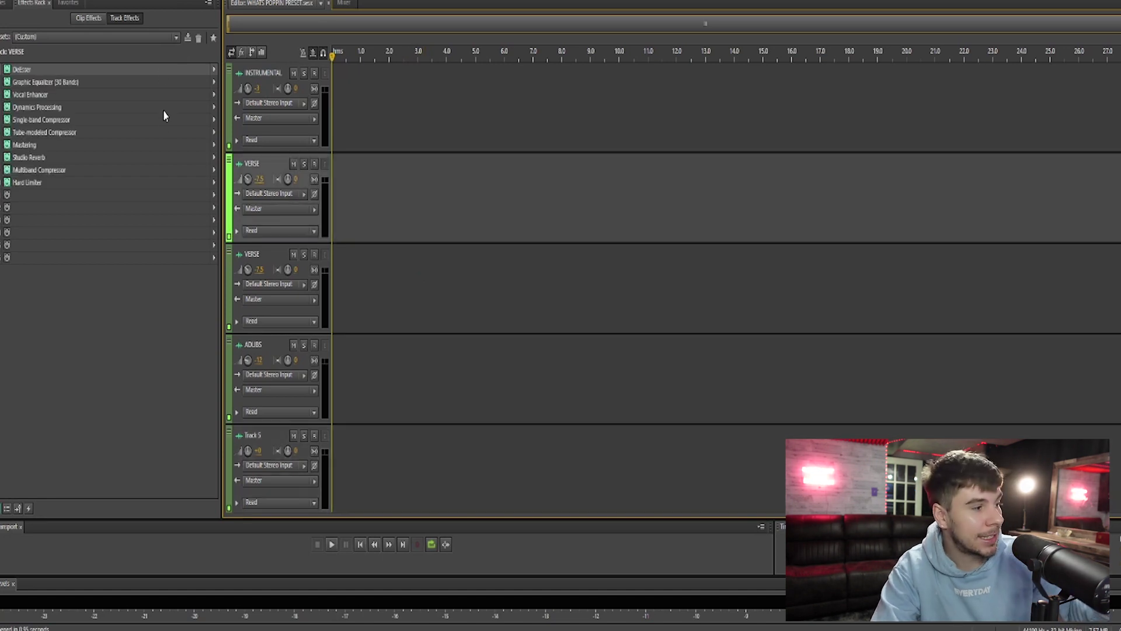
left_click(187, 38)
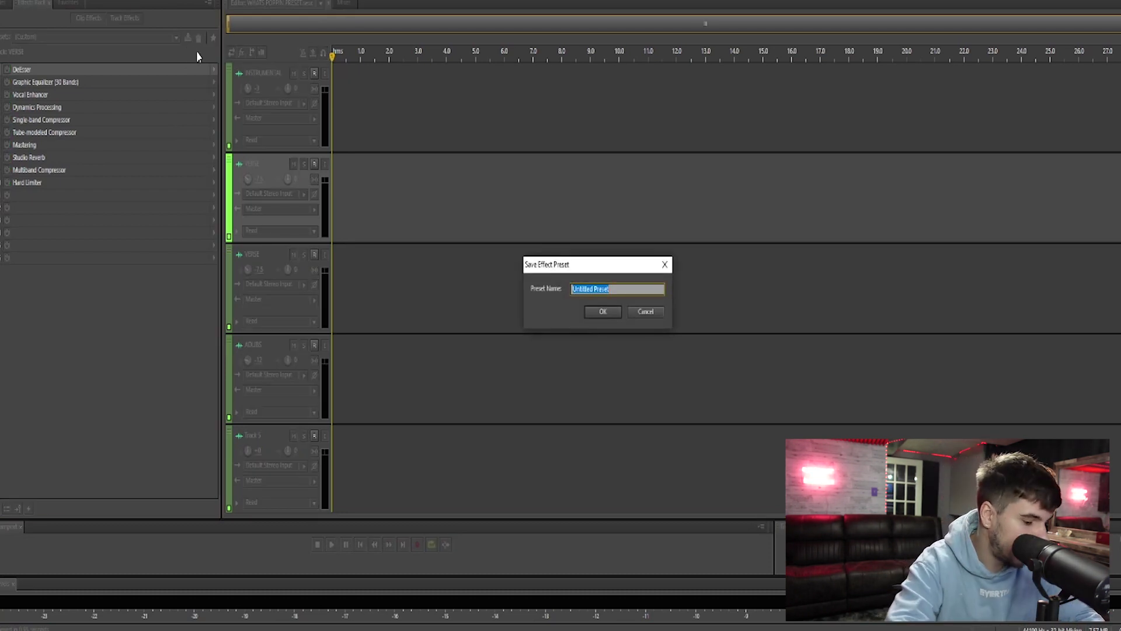
Correct the preset name to RAP PRESET and confirm saving the effects rack preset.
type("W")
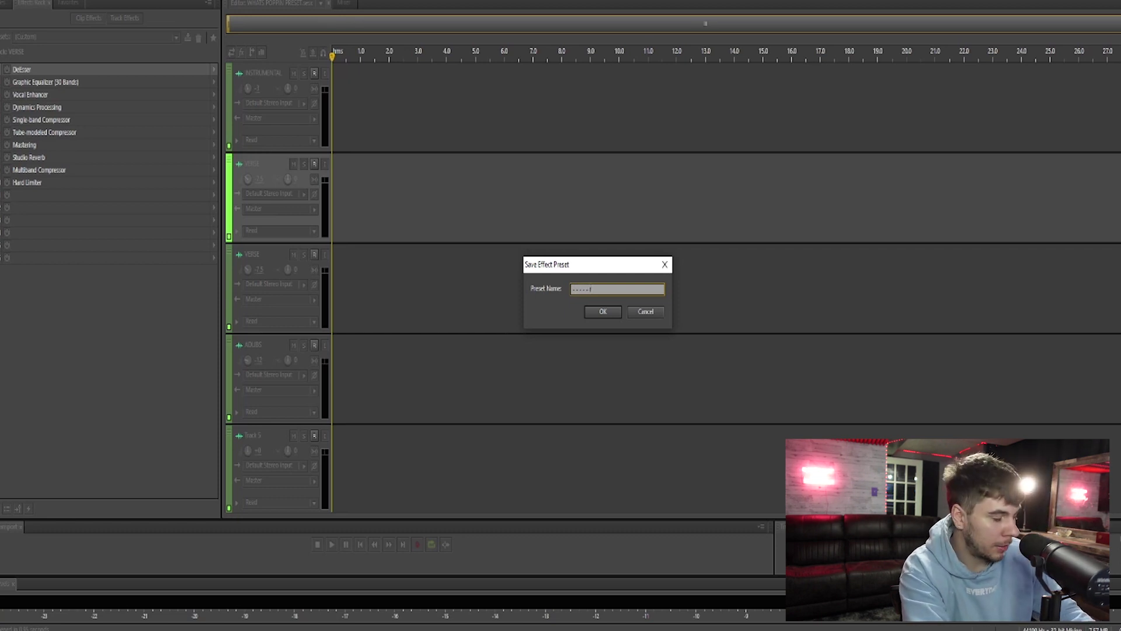
key("BackSpace")
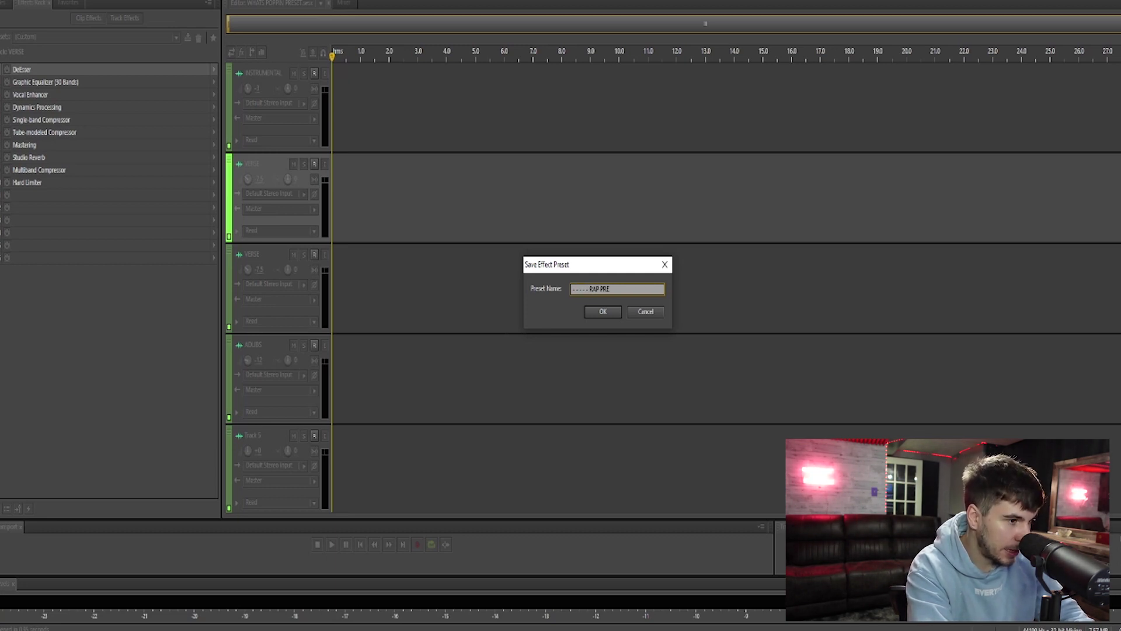
left_click(604, 312)
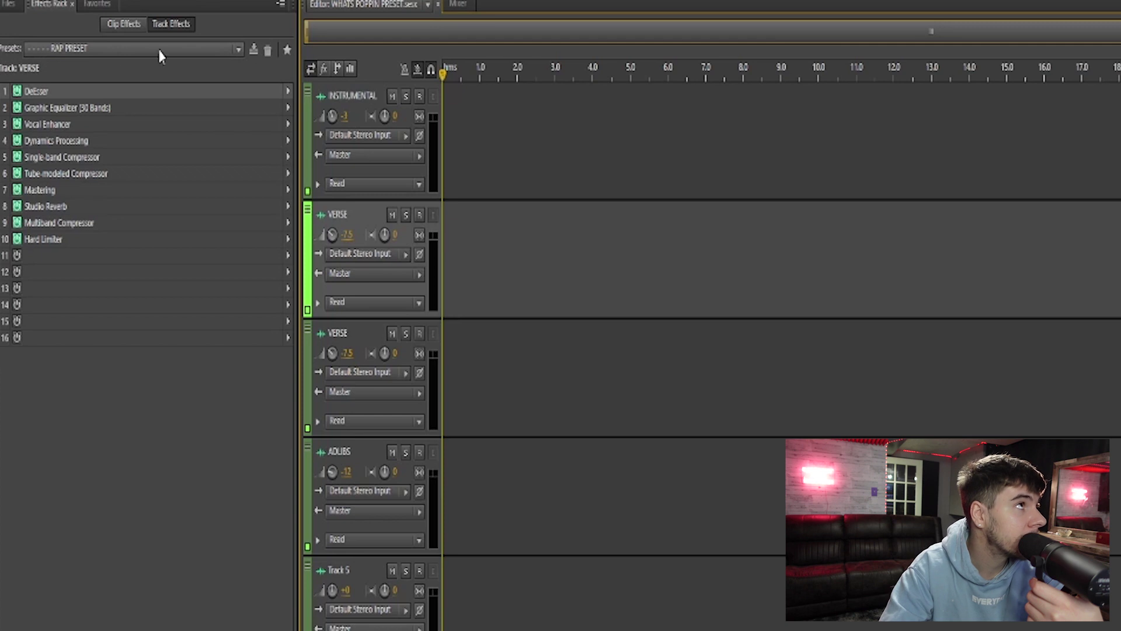
Verify RAP PRESET on the VERSE track, then apply RAP PRESET to Track 5.
left_click(210, 53)
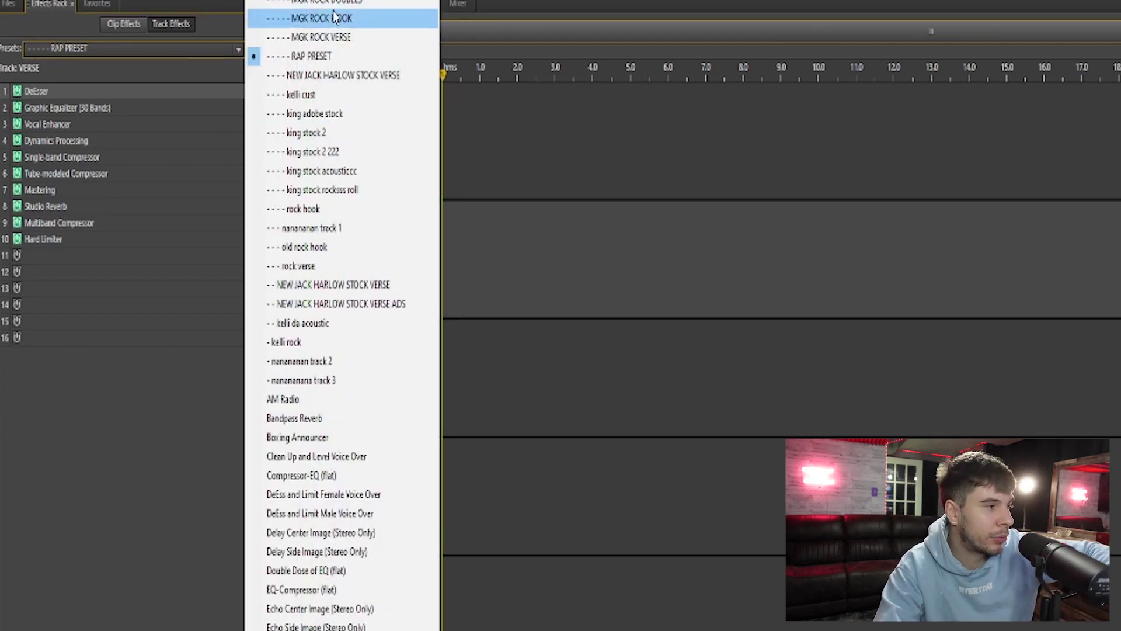
left_click(330, 57)
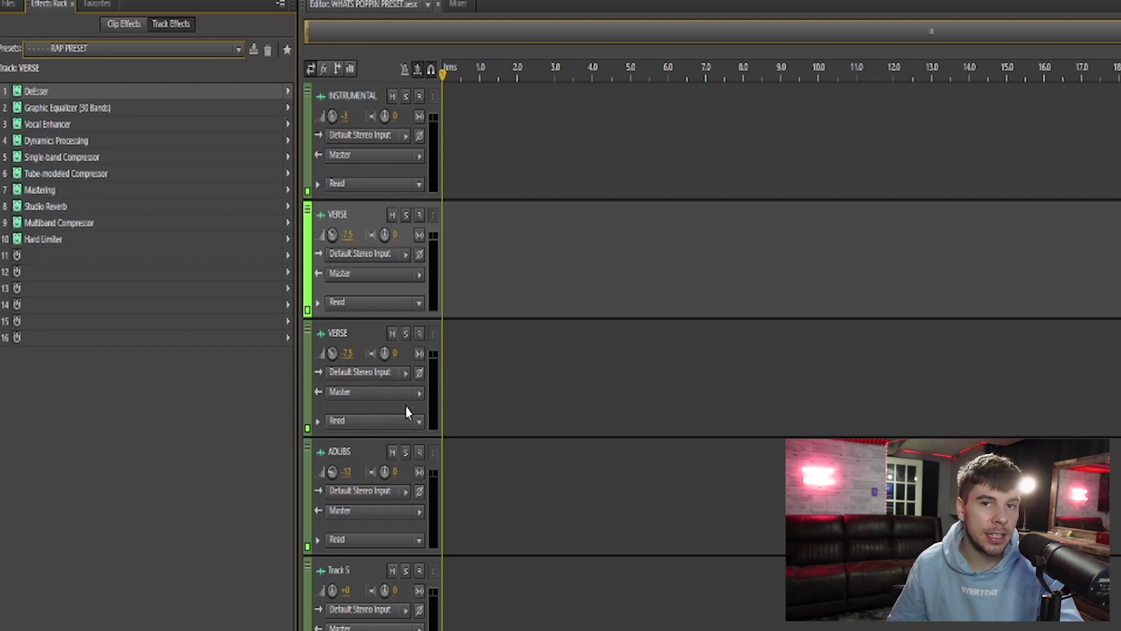
left_click(459, 590)
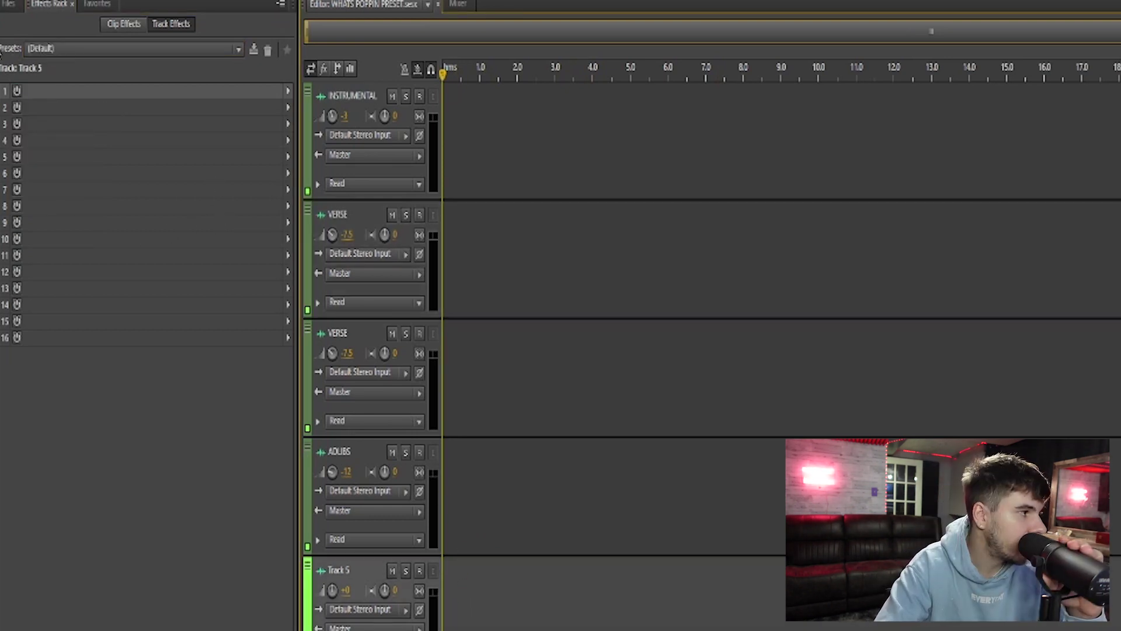
left_click(117, 48)
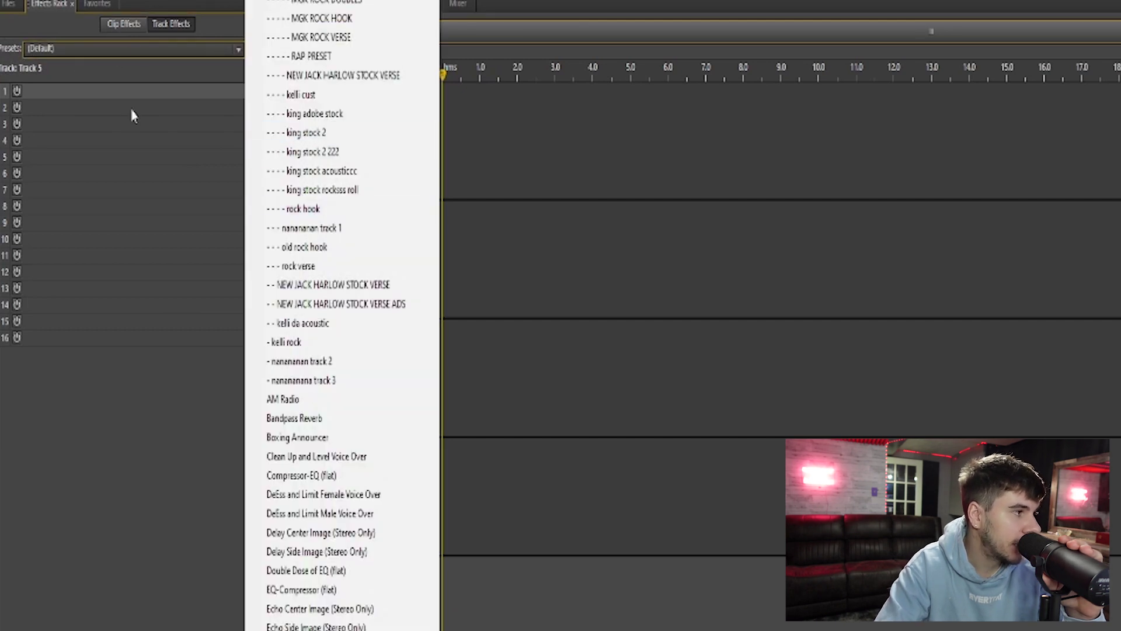
left_click(322, 56)
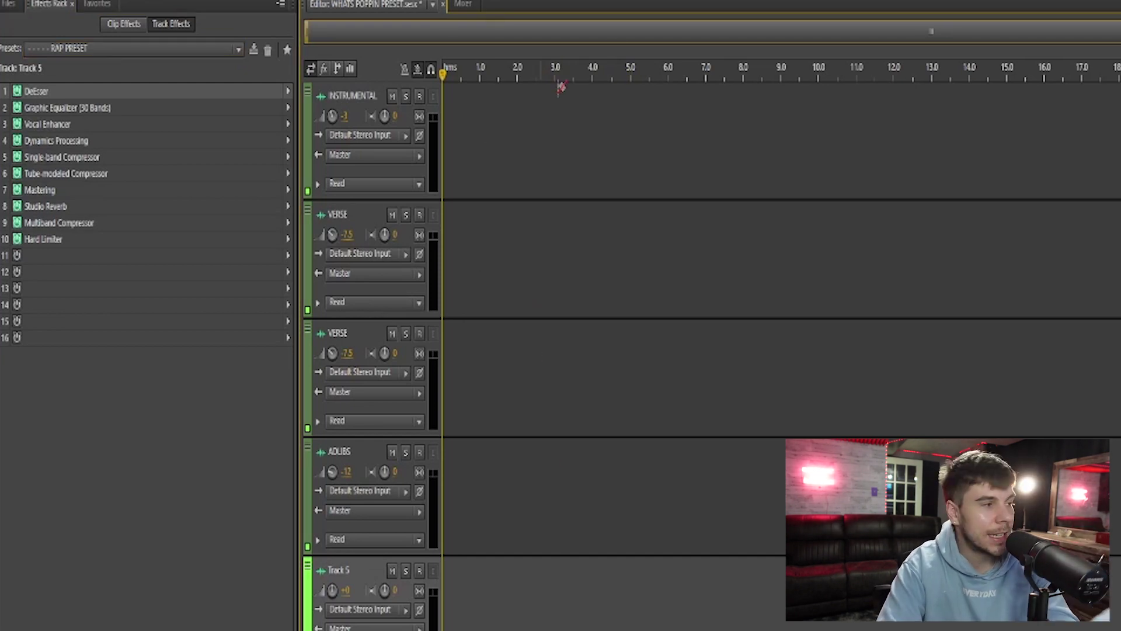
In the Mixer view, open the VERSE track's EQ settings.
left_click(463, 5)
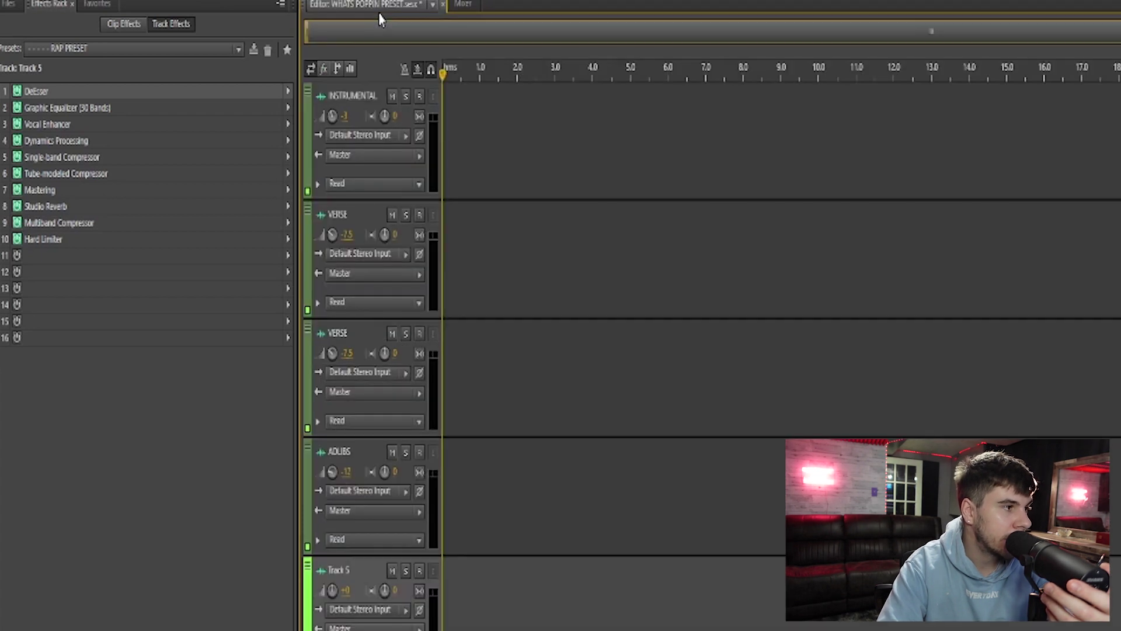
left_click(423, 4)
left_click(466, 6)
left_click(396, 286)
left_click(396, 281)
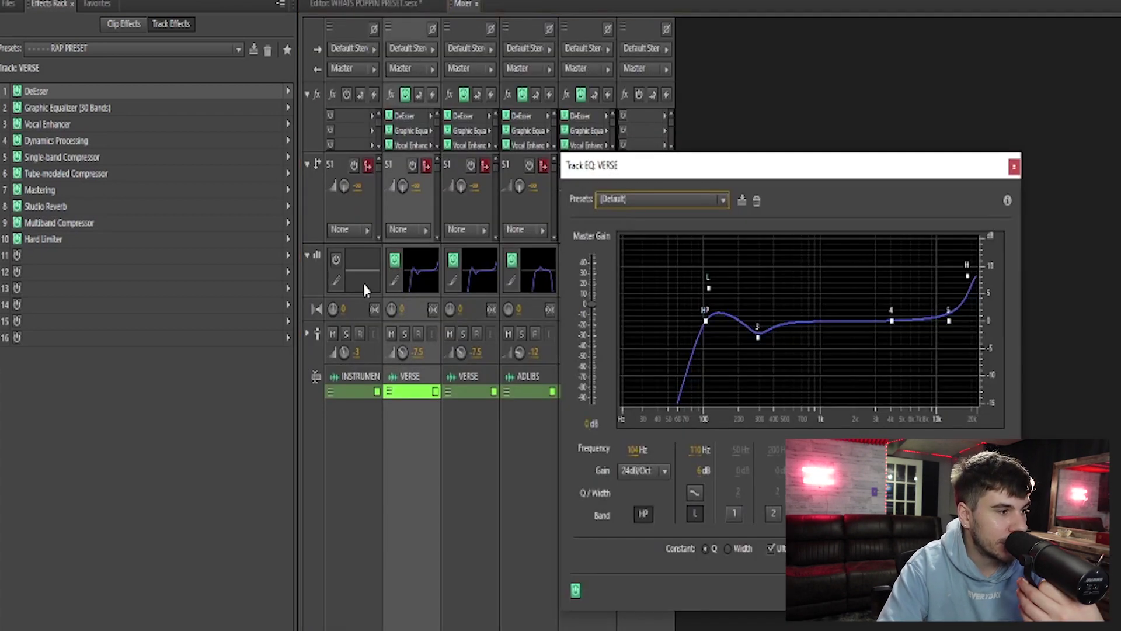
Save the VERSE EQ curve as preset RAP PRESET EQ and close the EQ window.
left_click(741, 202)
type("..")
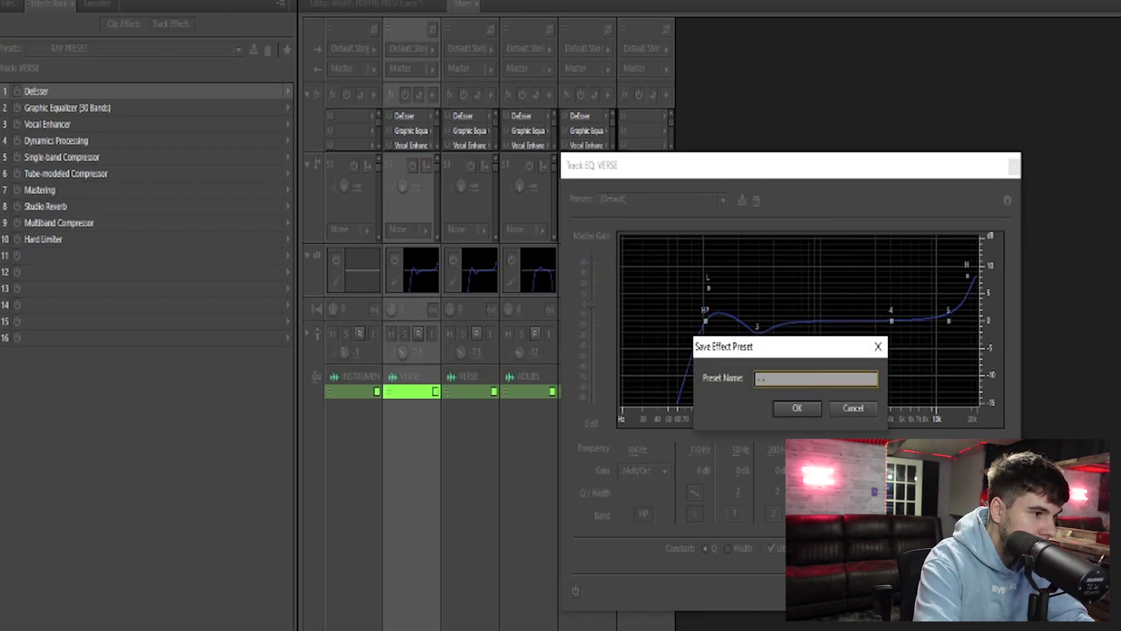
type(".RAP PRESET EQ")
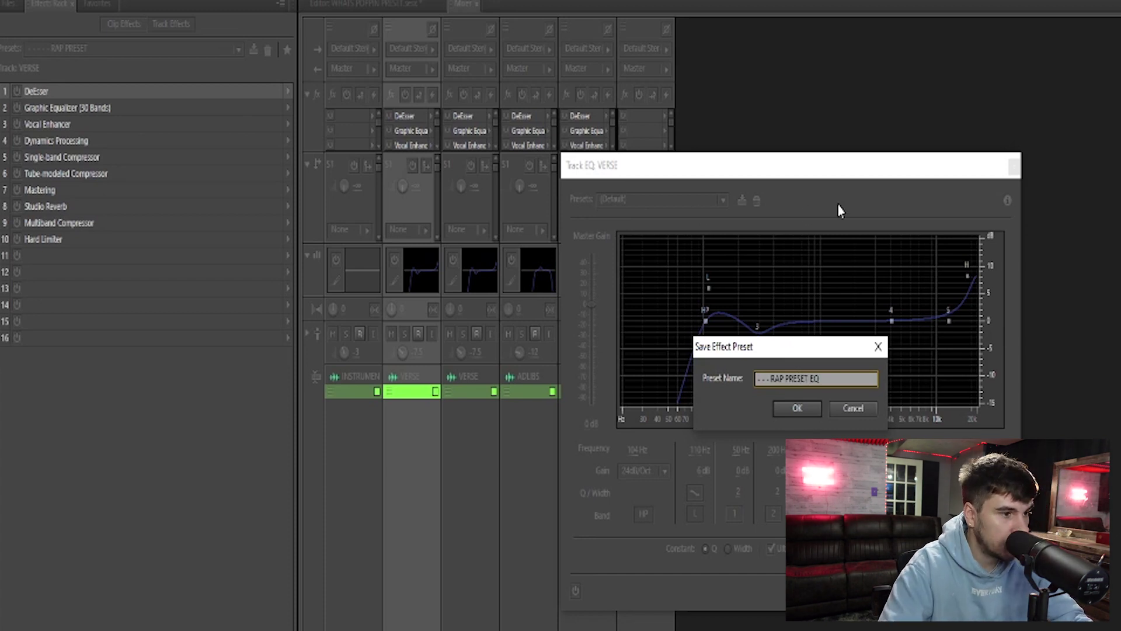
left_click(797, 408)
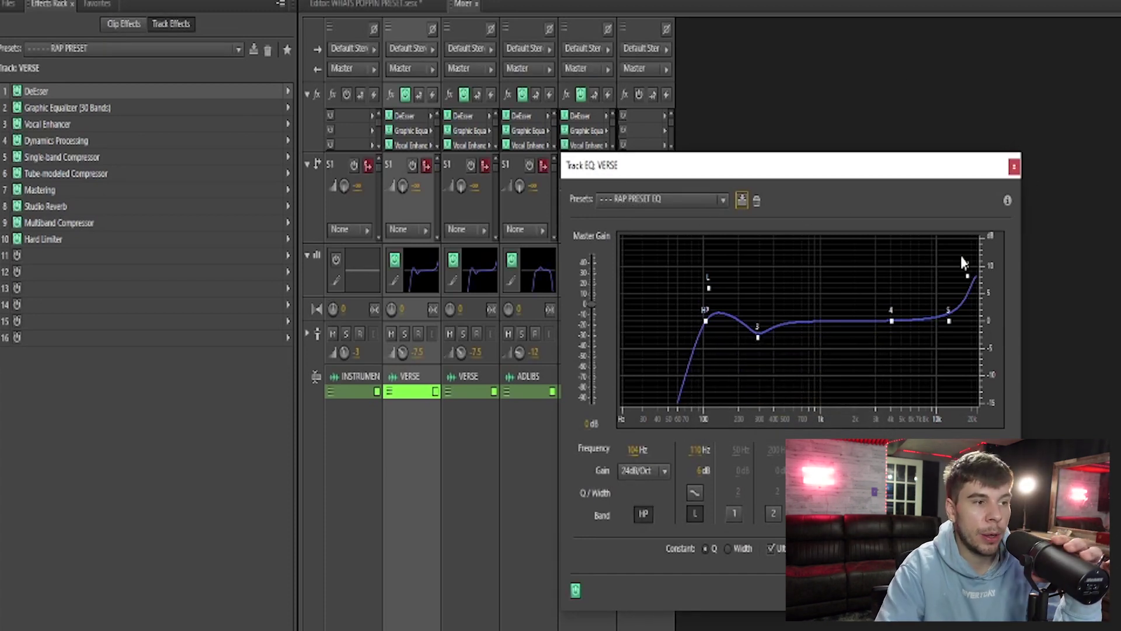
left_click(1014, 167)
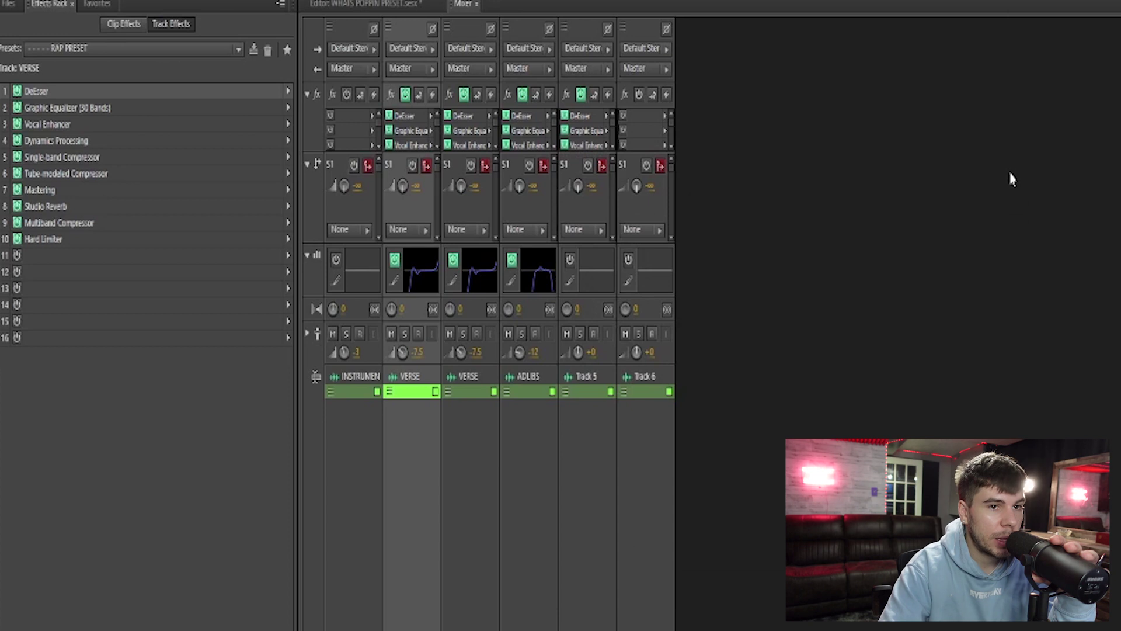
Create a new multitrack session named HIPHOP SESSION.
left_click(404, 12)
key("alt+f")
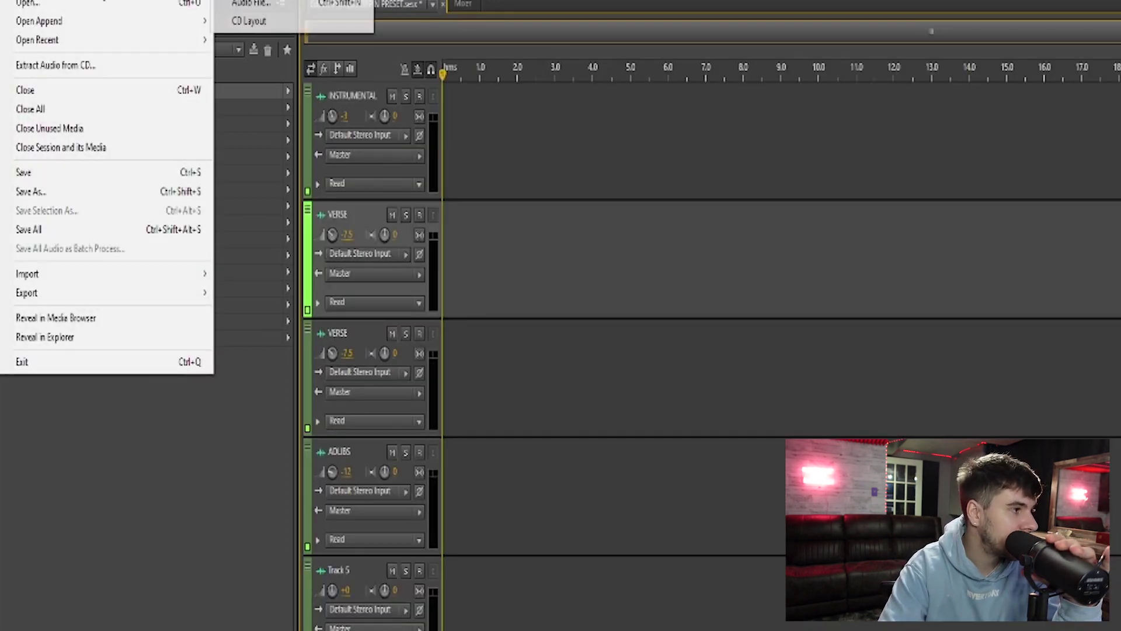
key("Return")
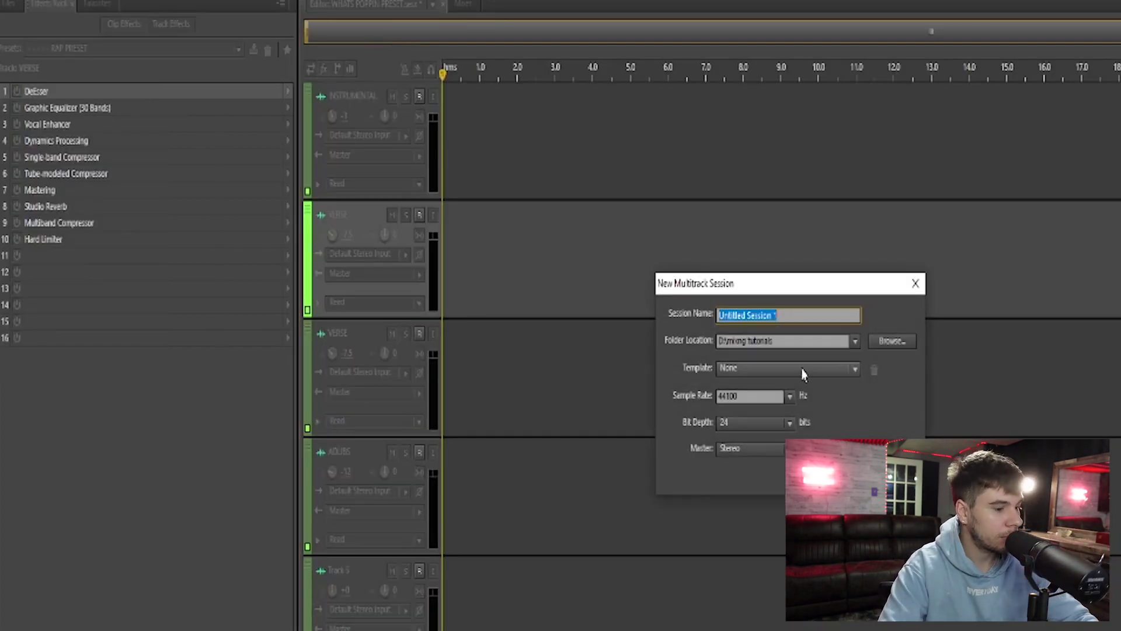
type("HP")
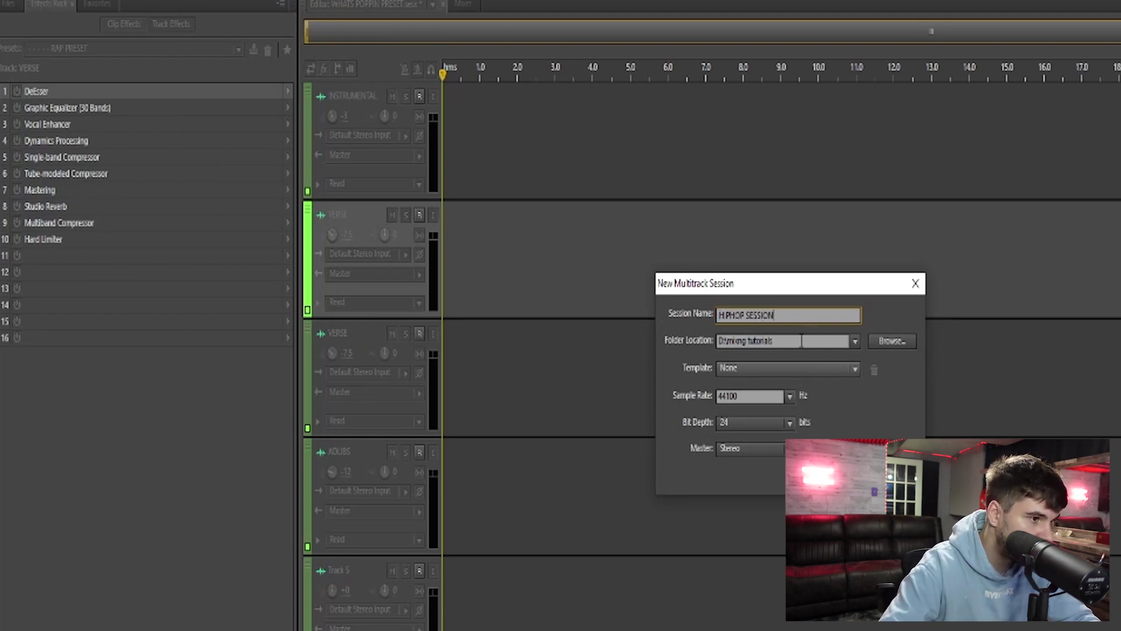
key("Return")
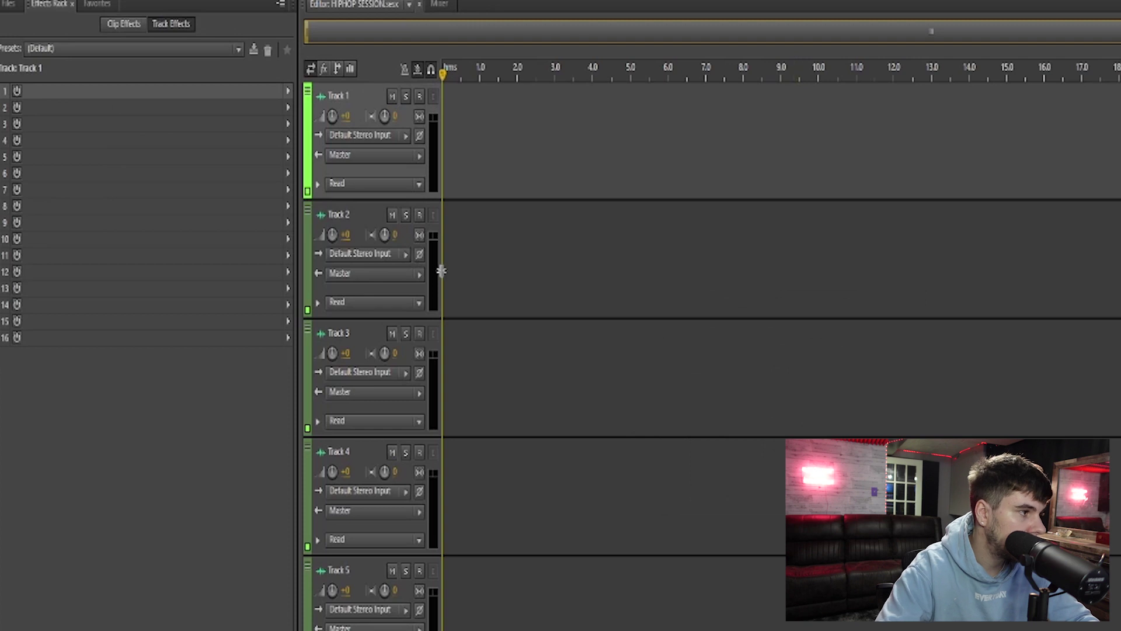
Load RAP PRESET onto Track 2 and Track 3 and check both effect racks.
left_click(315, 218)
left_click(214, 51)
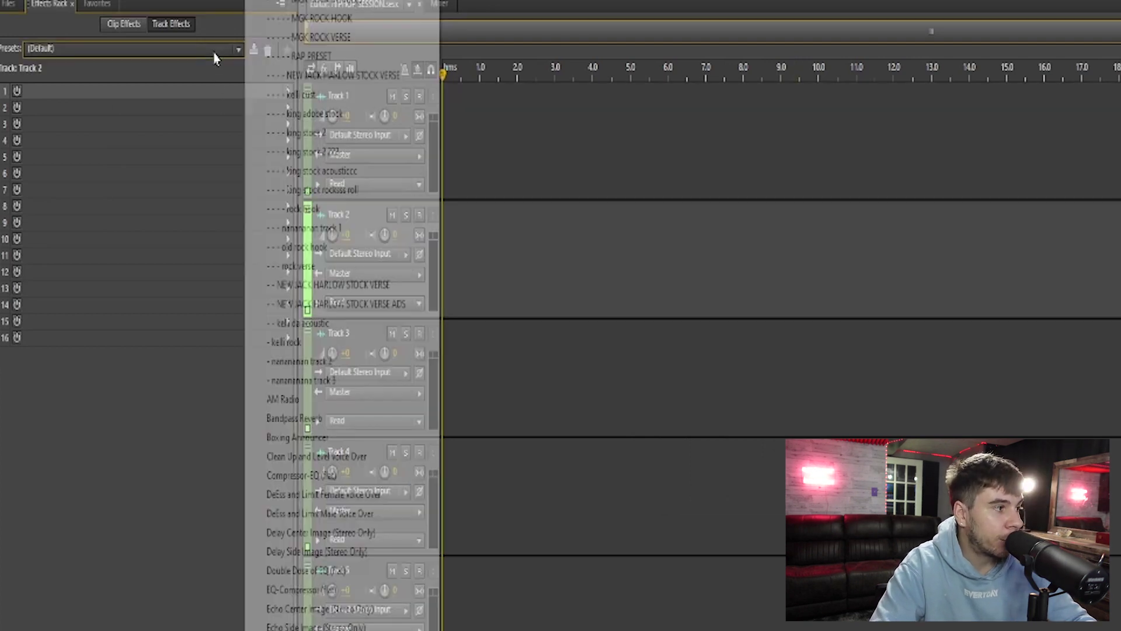
left_click(364, 56)
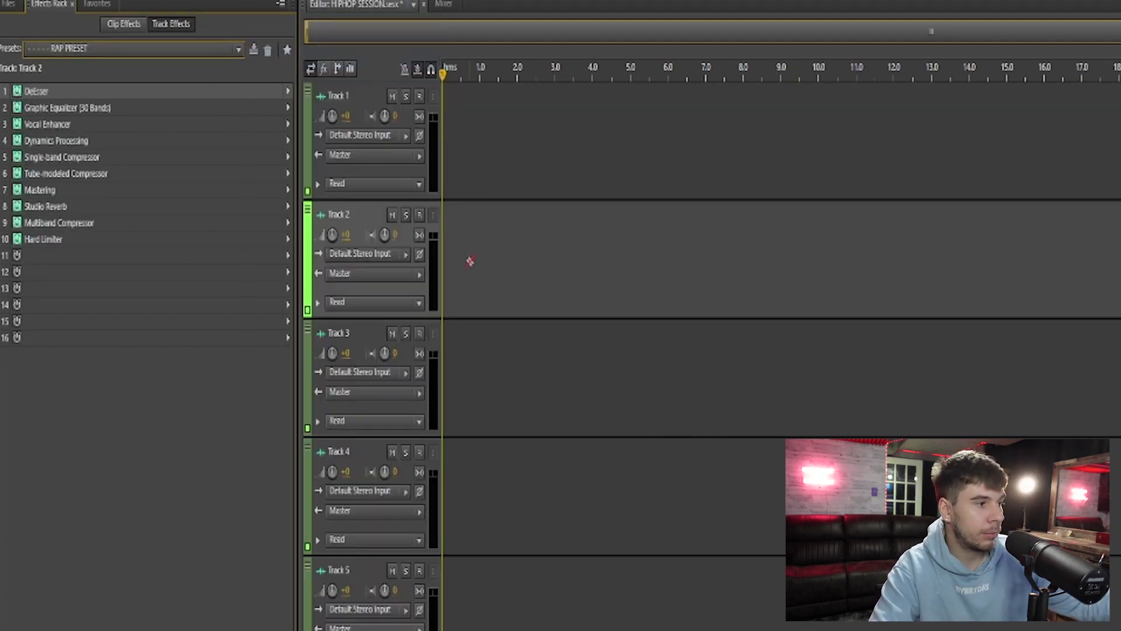
left_click(490, 370)
left_click(94, 49)
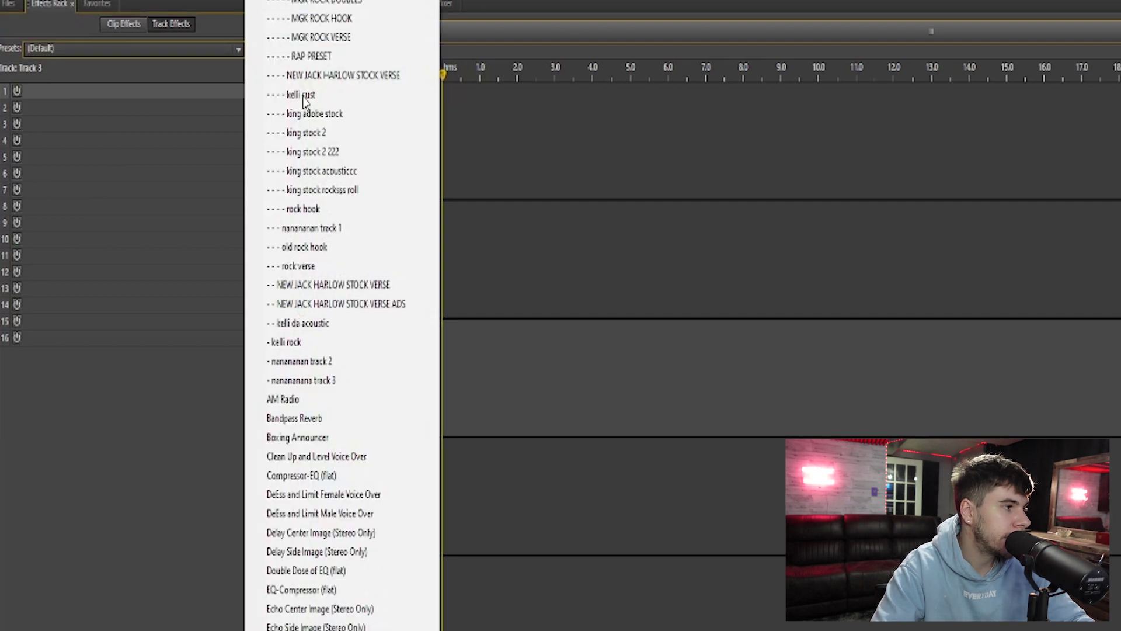
left_click(311, 56)
left_click(566, 217)
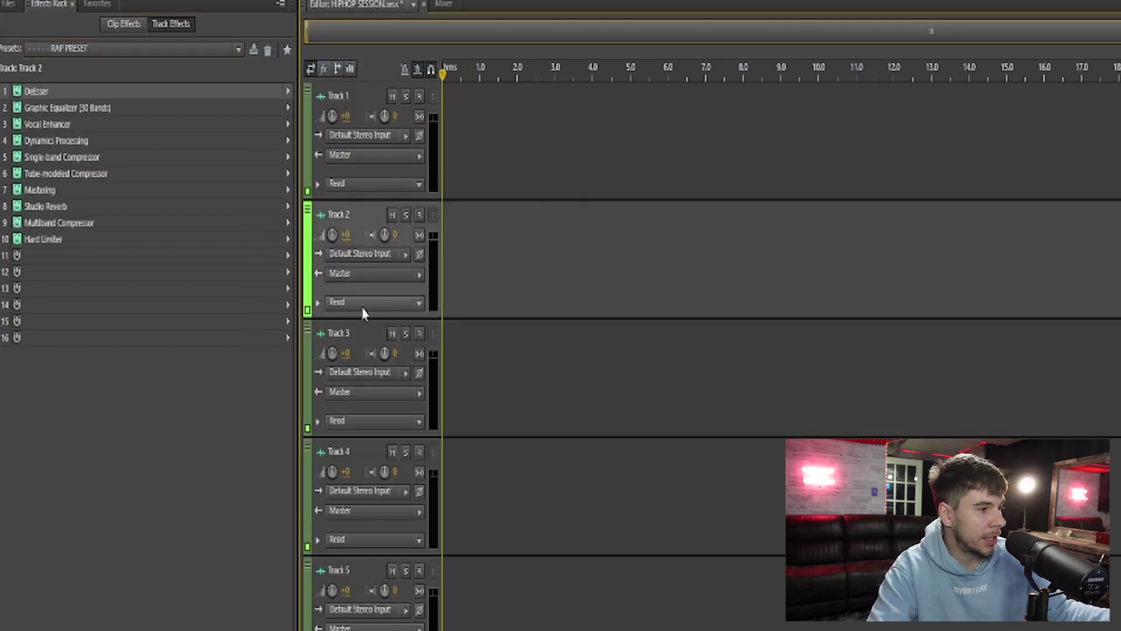
left_click(309, 324)
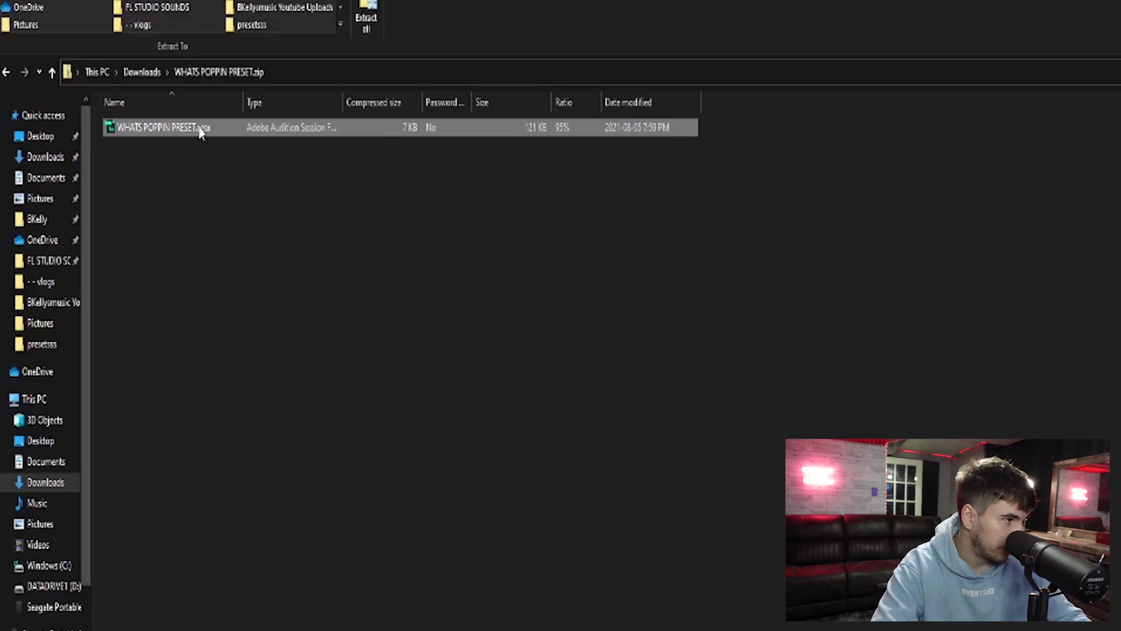
Reopen WHATS POPPIN PRESET.sesx and select the first VERSE track to show its RAP PRESET chain.
double_click(200, 130)
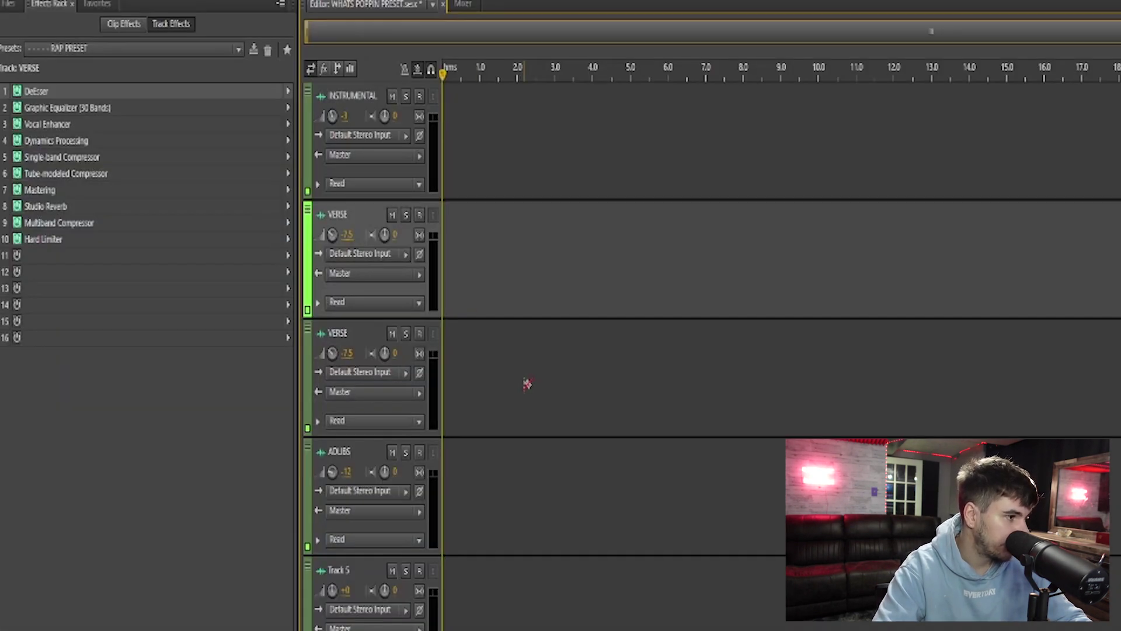
left_click(525, 383)
left_click(512, 560)
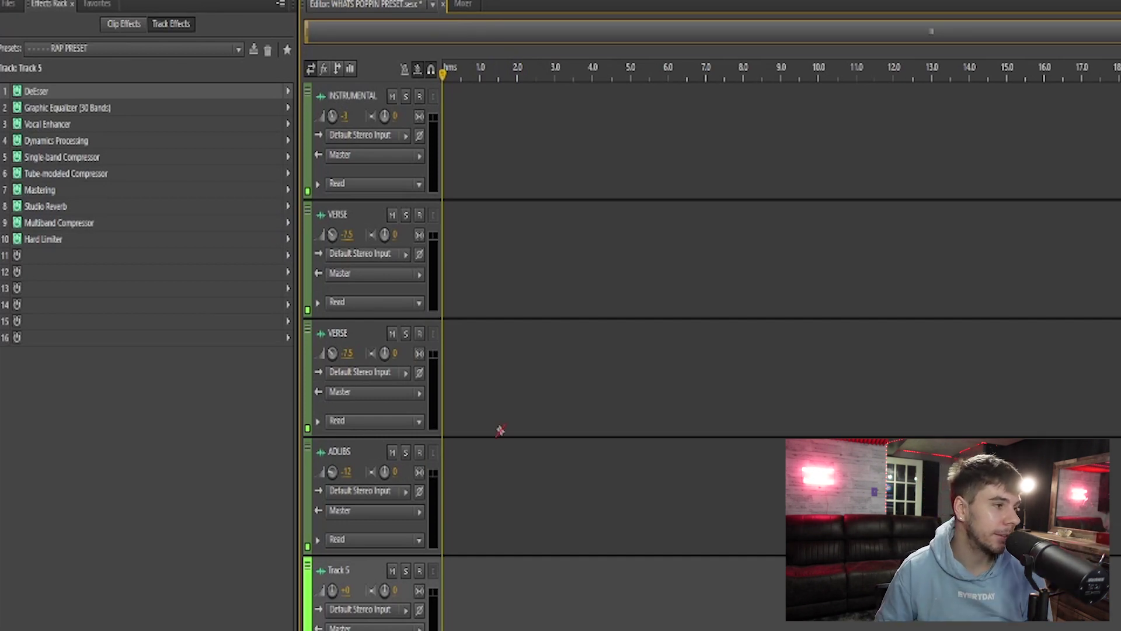
left_click(519, 290)
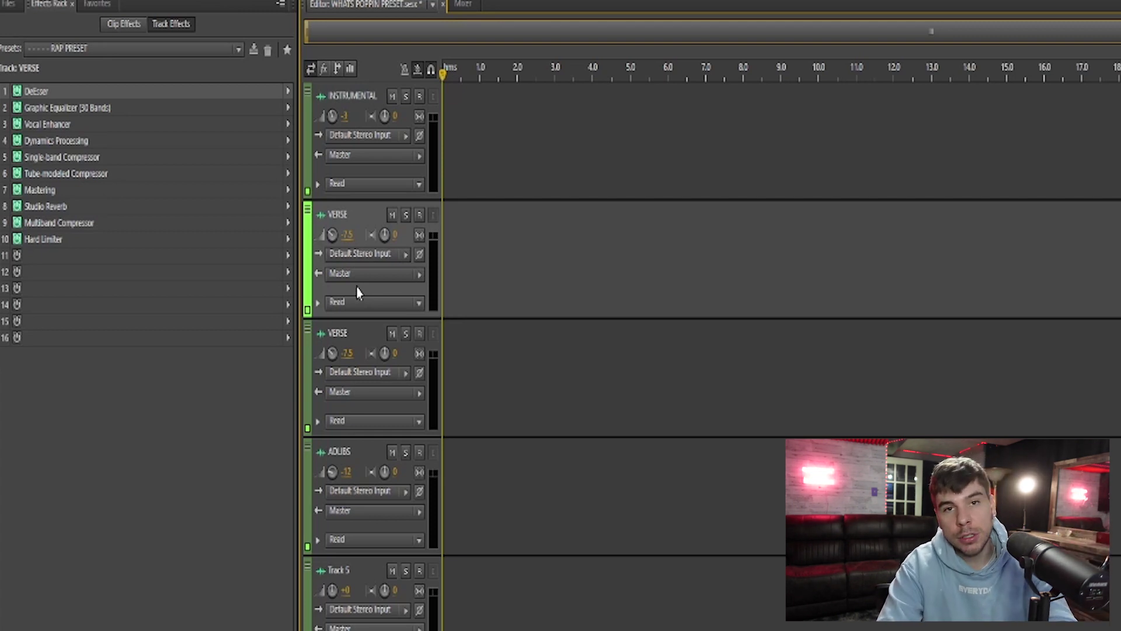
left_click(286, 257)
Add Automatic Pitch Correction and move it to slot 7, right after the Tube-modeled Compressor.
mouse_move(370, 472)
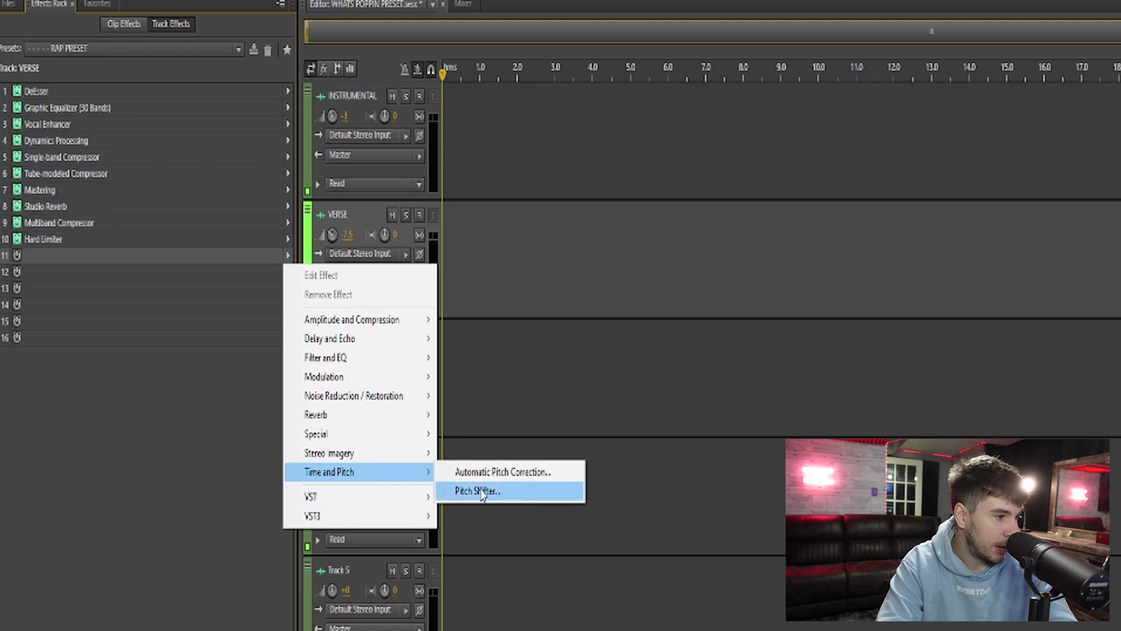
left_click(503, 472)
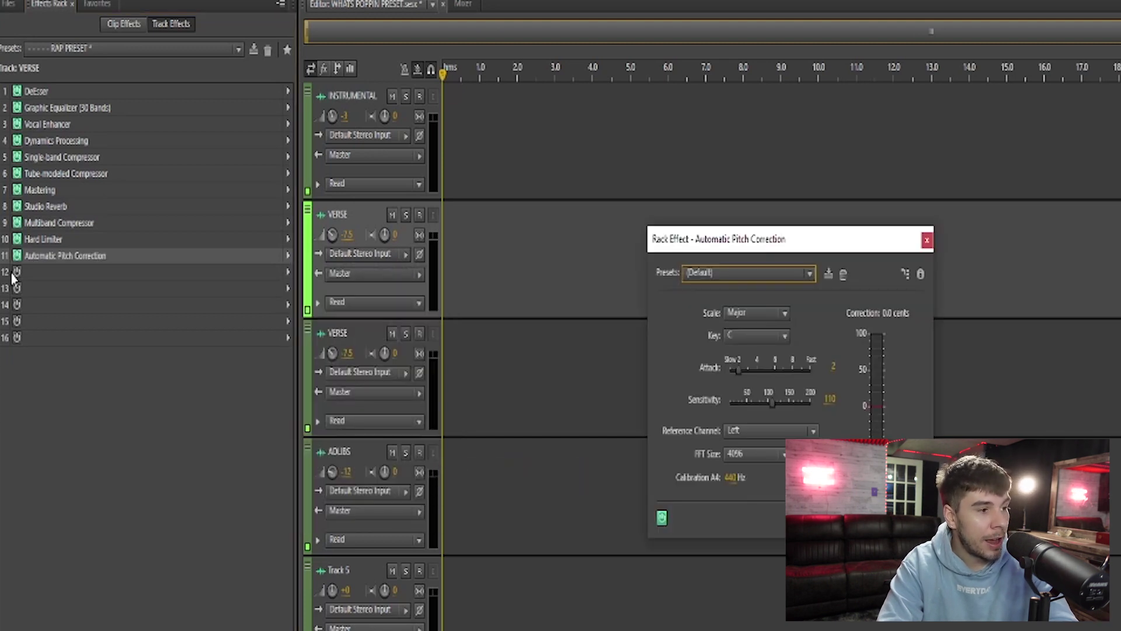
left_click(77, 257)
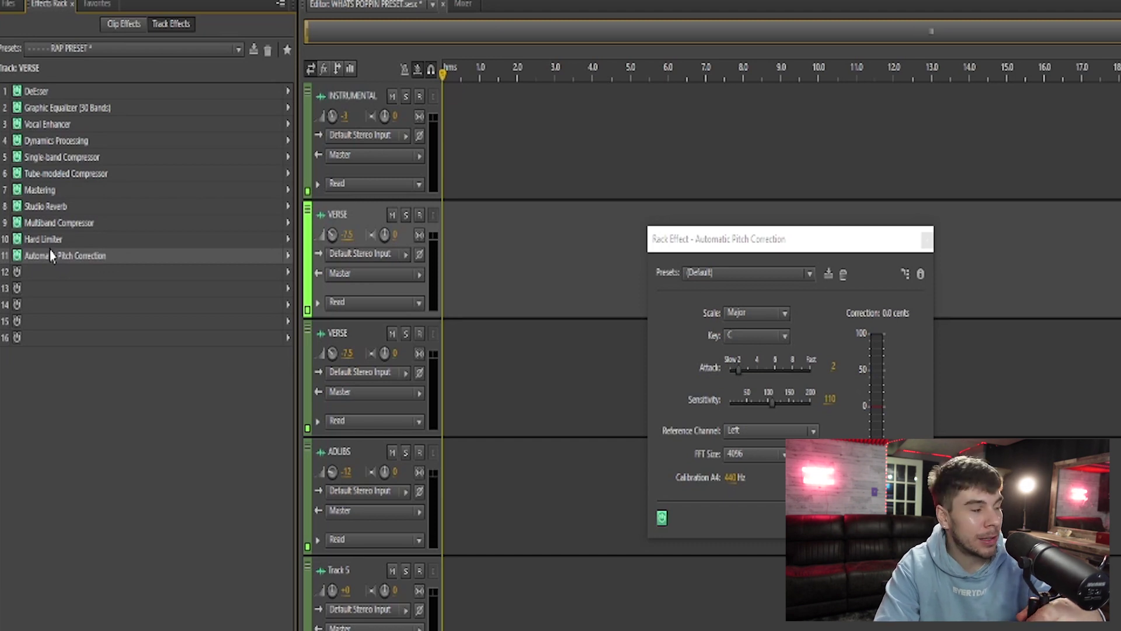
left_click_drag(48, 255, 100, 188)
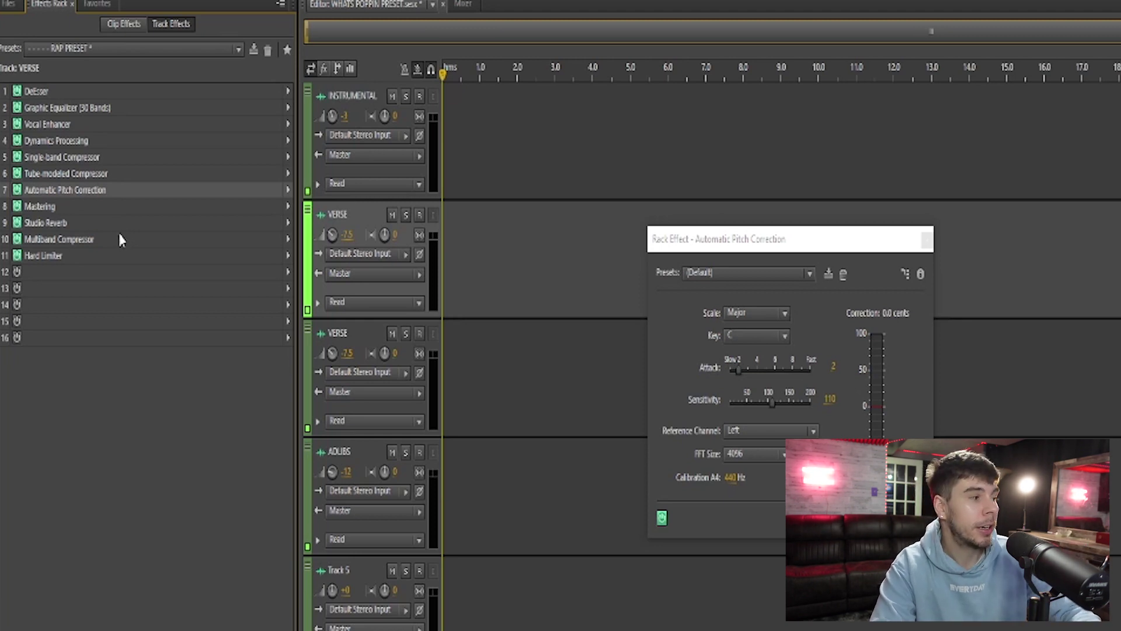
left_click_drag(123, 228, 125, 191)
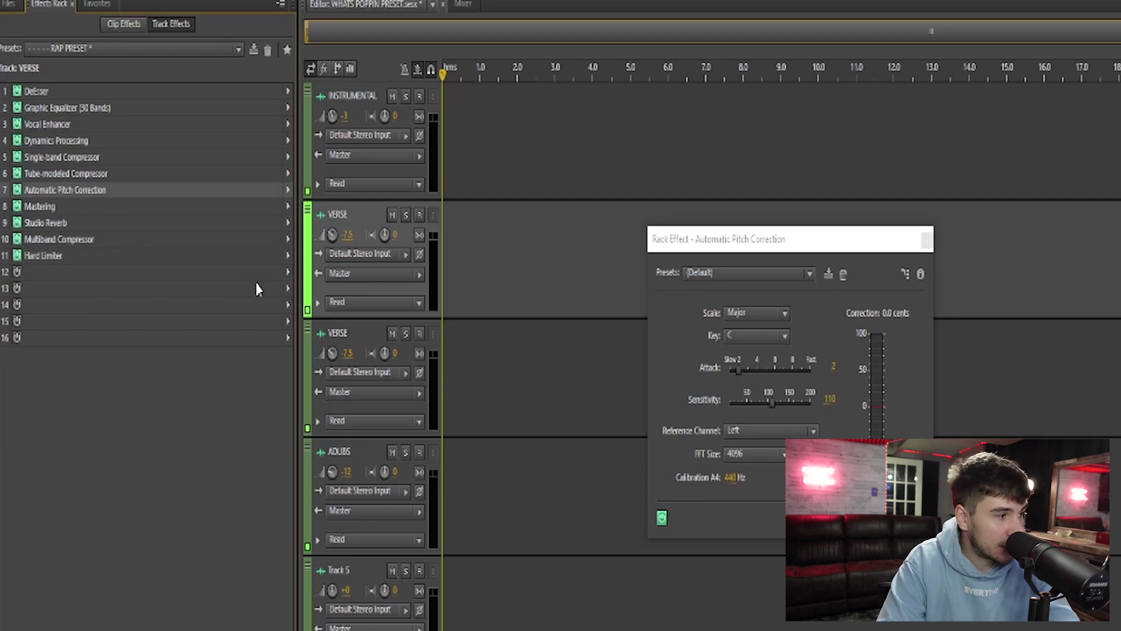
Add an Echo effect to slot 12, then close its settings so no Echo remains in the chain.
left_click(287, 278)
mouse_move(408, 354)
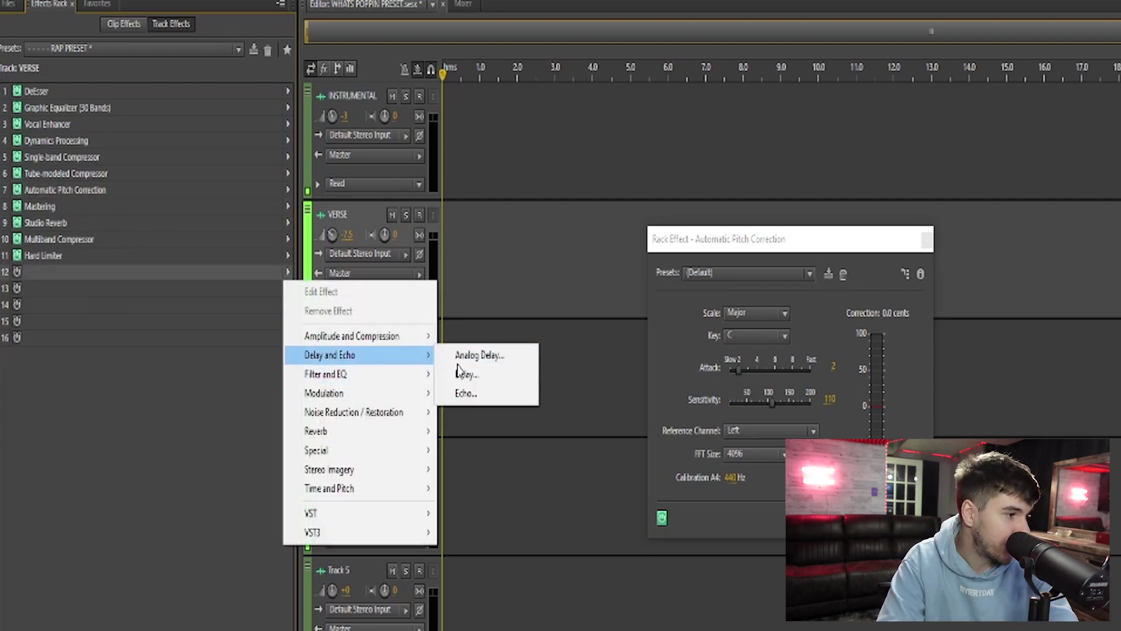
left_click(503, 399)
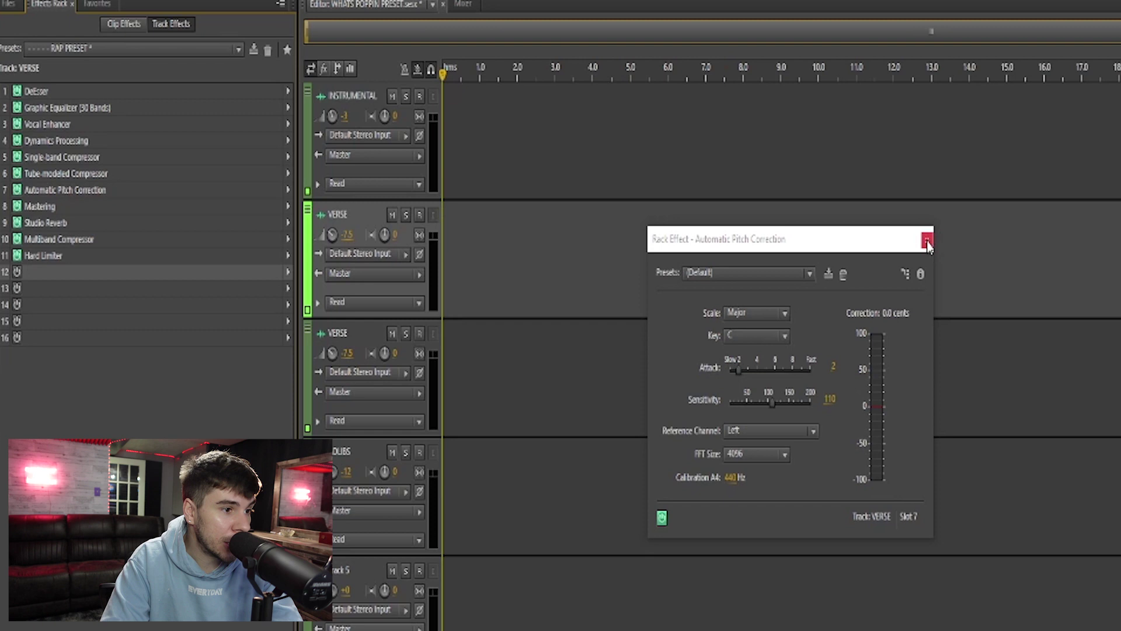
left_click(927, 240)
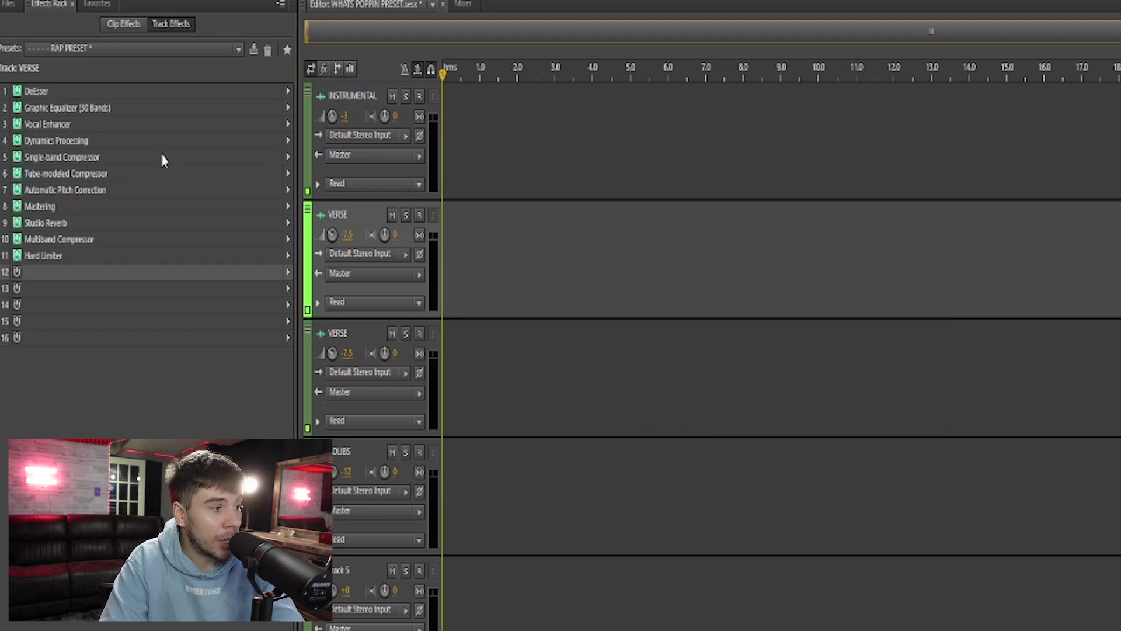
In the Studio Reverb settings, raise the Wet level and enter 1 as the Wet value.
double_click(75, 228)
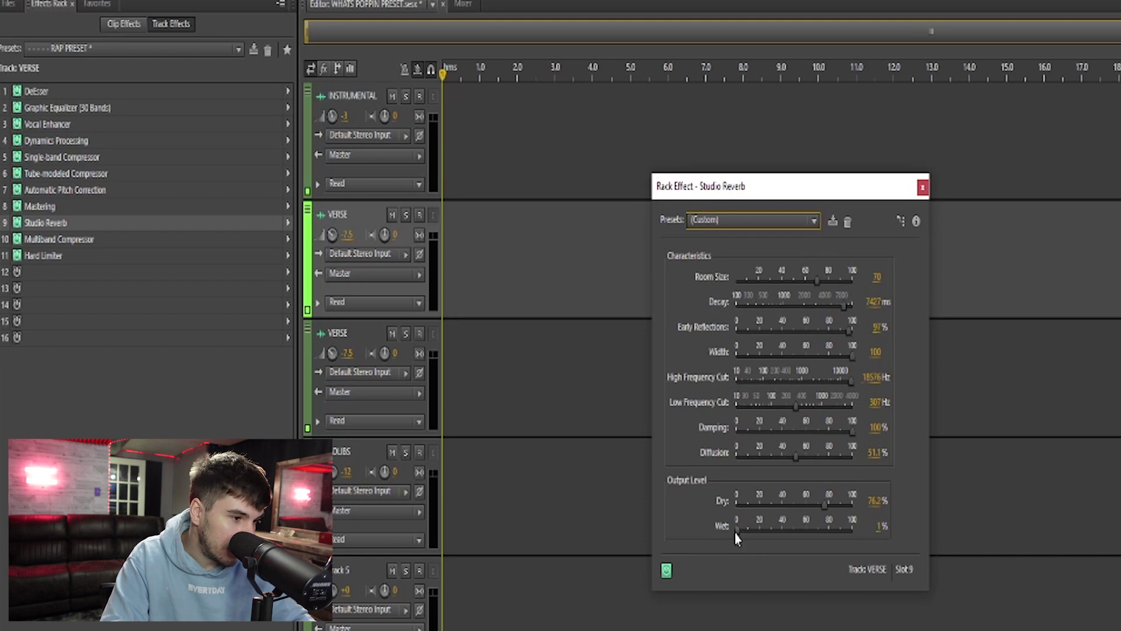
mouse_move(735, 531)
left_mouse_down()
mouse_move(772, 537)
mouse_move(740, 537)
left_mouse_up()
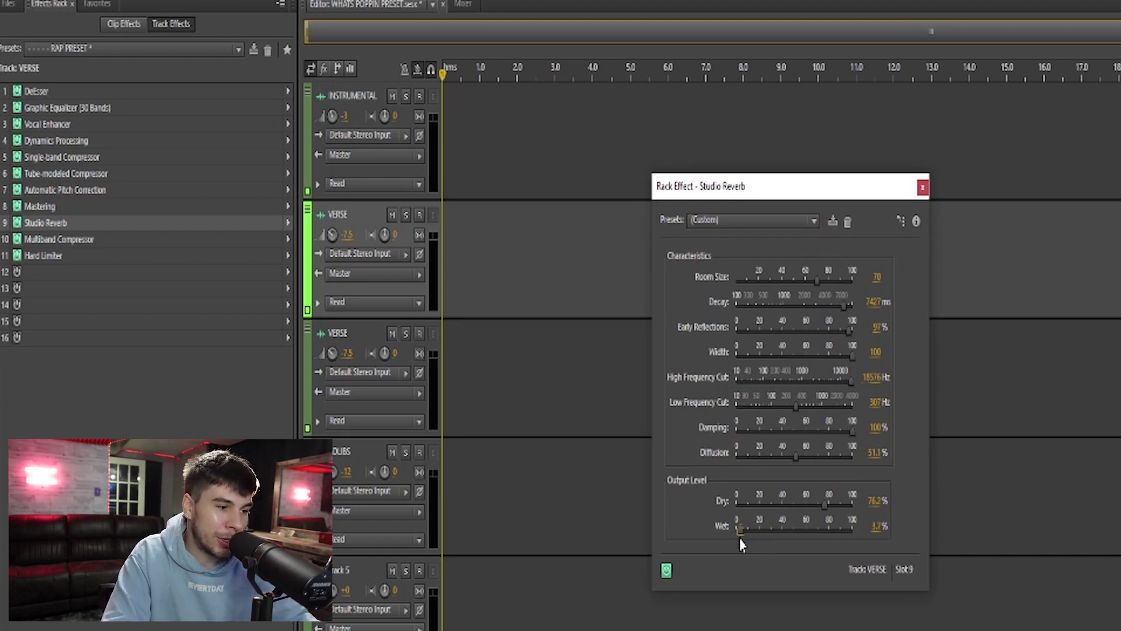
left_click(878, 528)
type("1")
key("Return")
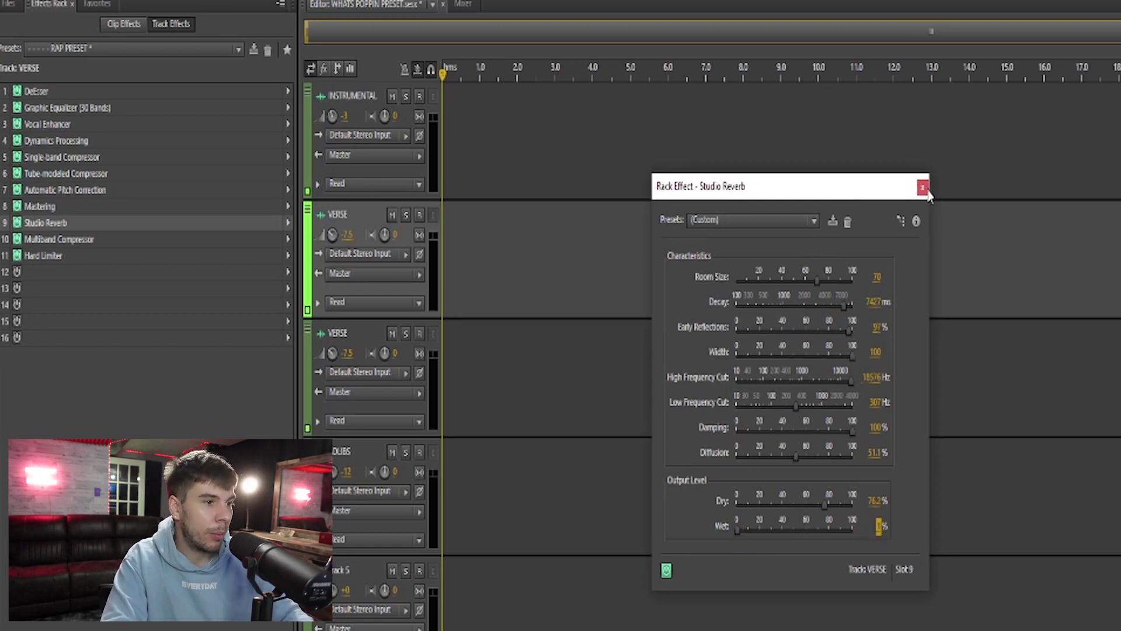